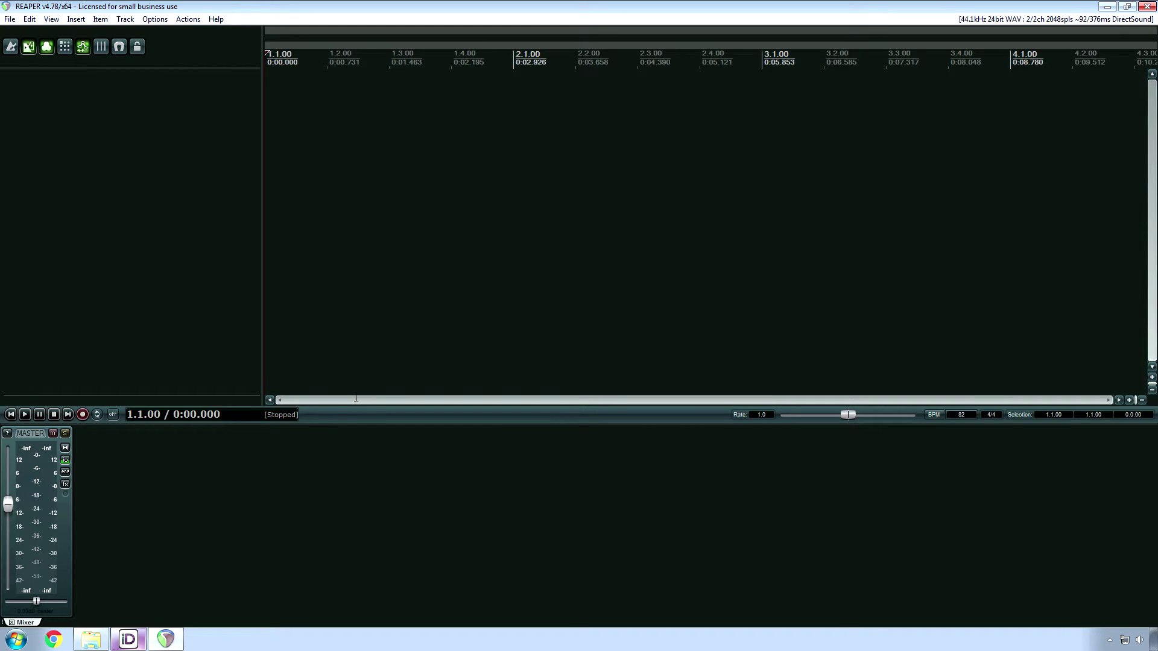
# Step: Restore the Audient iD mixer window from the Windows taskbar
pyautogui.click(128, 638)
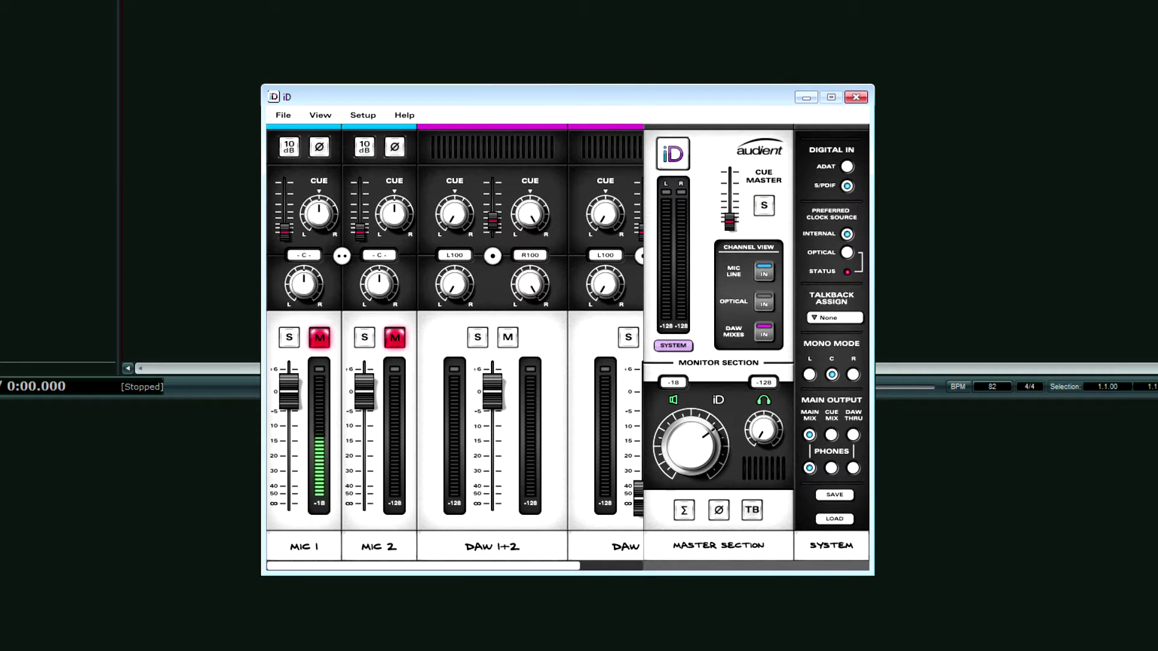
# Step: Close the iD mixer window and add a new empty Track 1 in REAPER
pyautogui.hotkey('alt', 'F4')
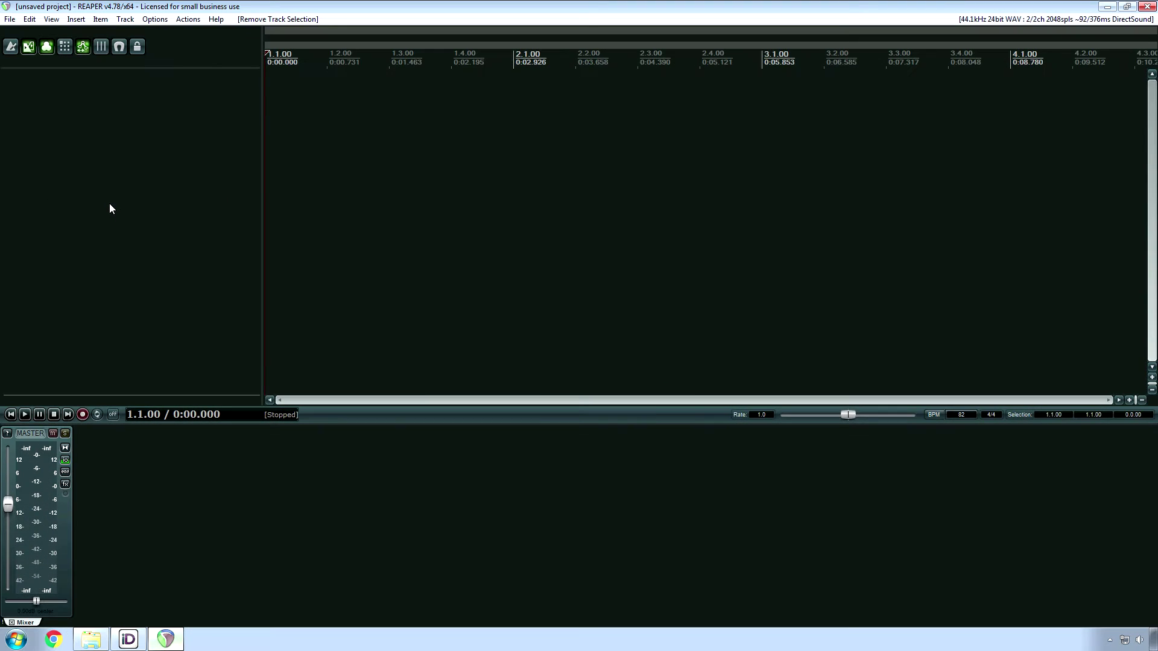
pyautogui.doubleClick(84, 223)
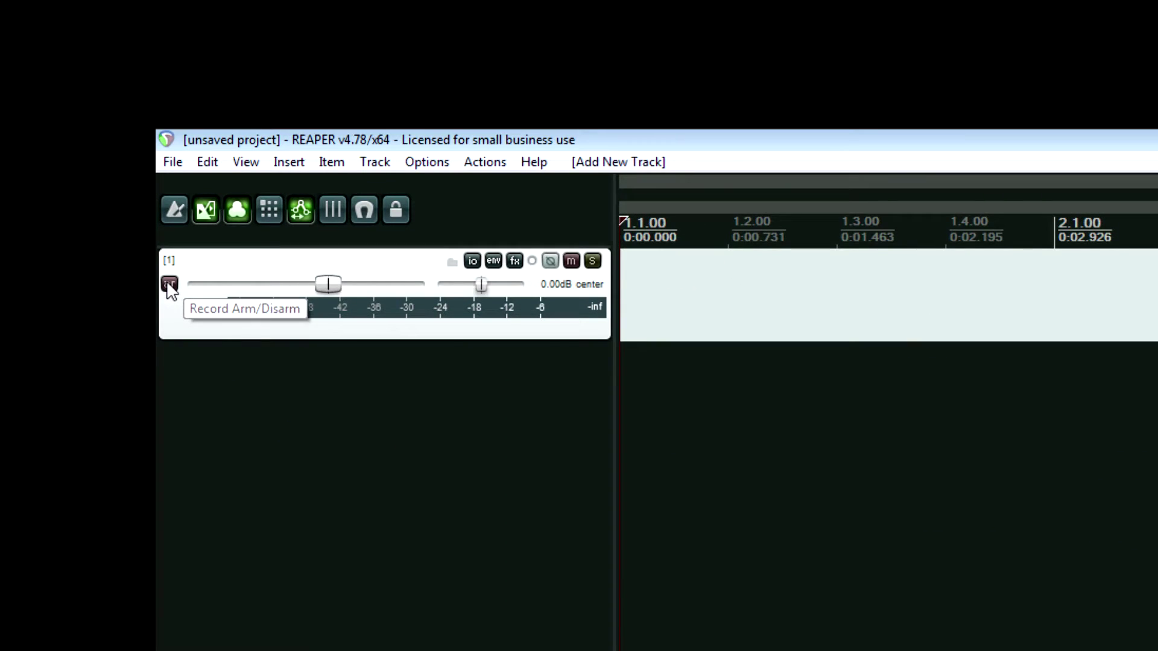
# Step: Record-arm Track 1 and cycle its input monitoring through on, auto, then off
pyautogui.click(169, 285)
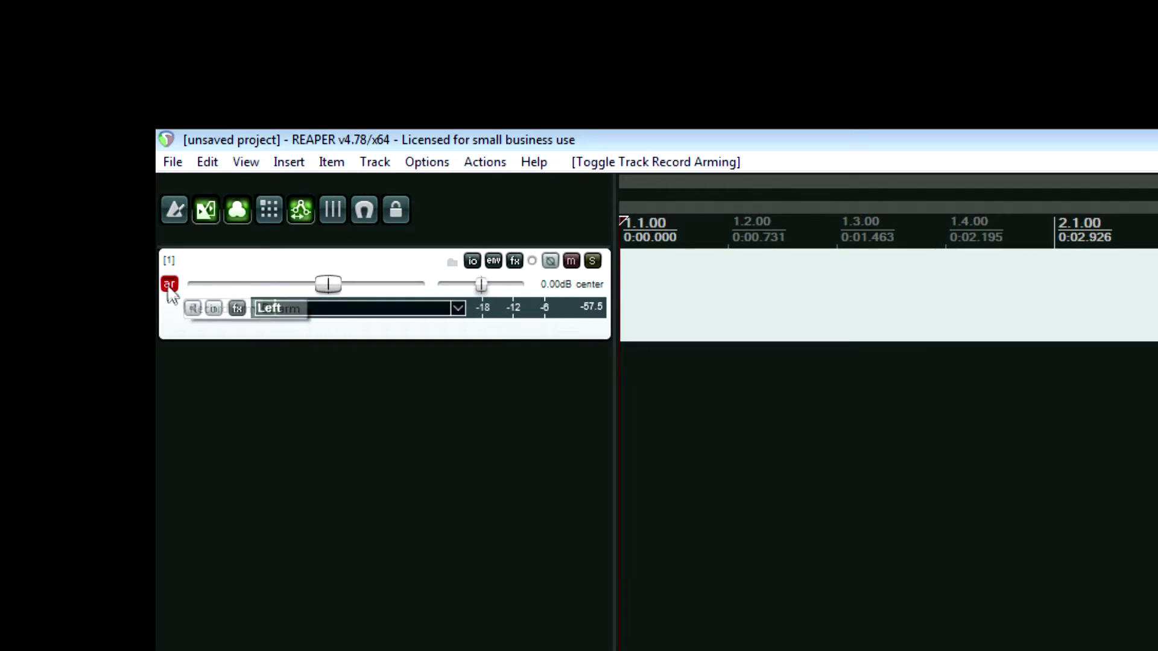
pyautogui.click(192, 312)
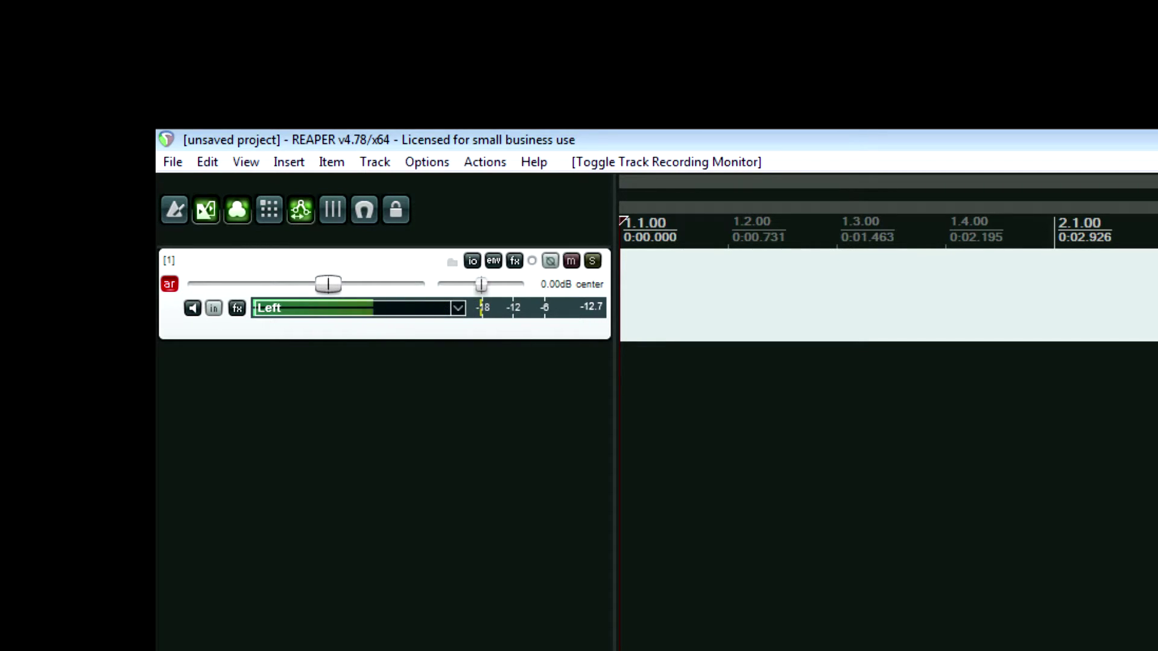
pyautogui.scroll(-1, 386, 482)
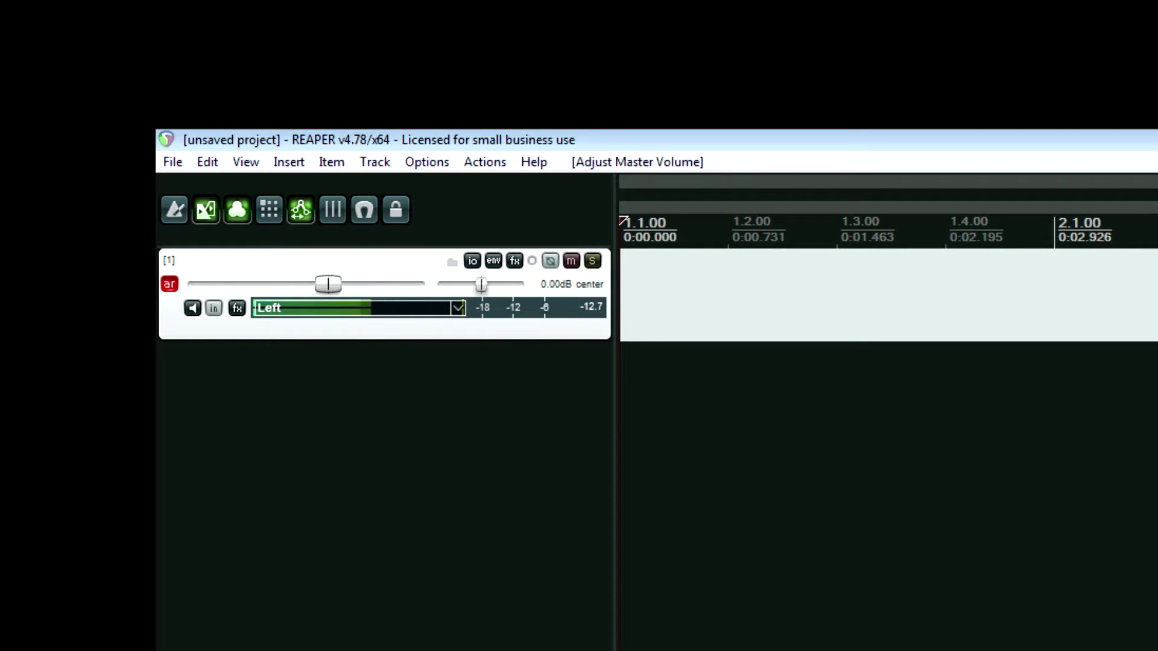
pyautogui.click(192, 314)
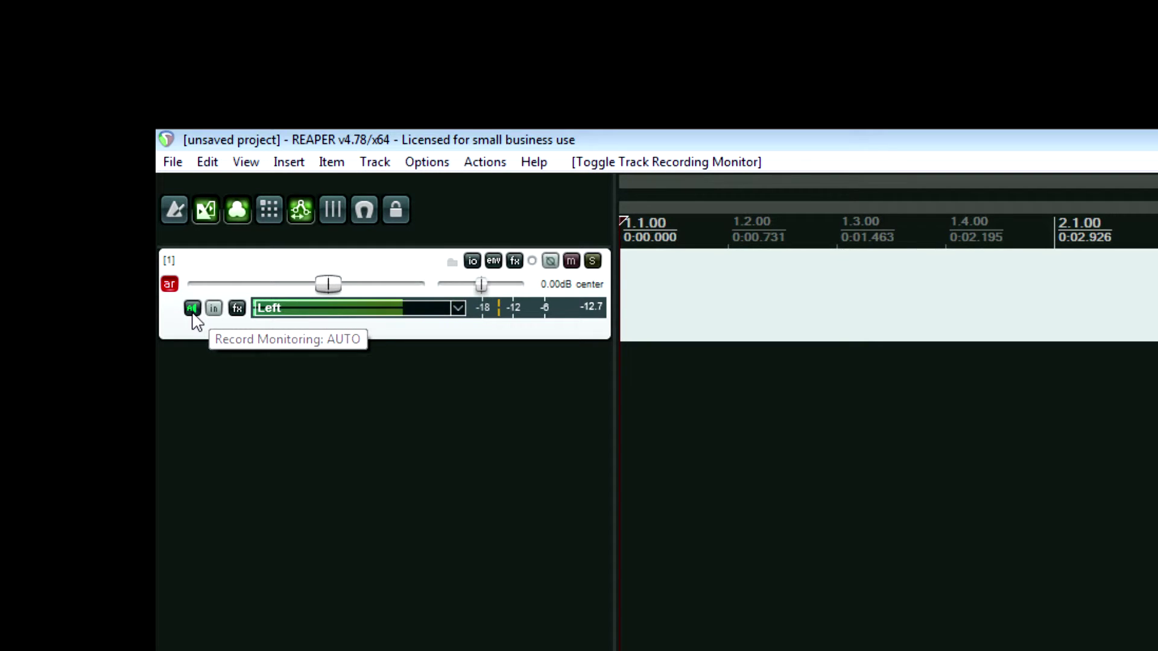
pyautogui.click(192, 313)
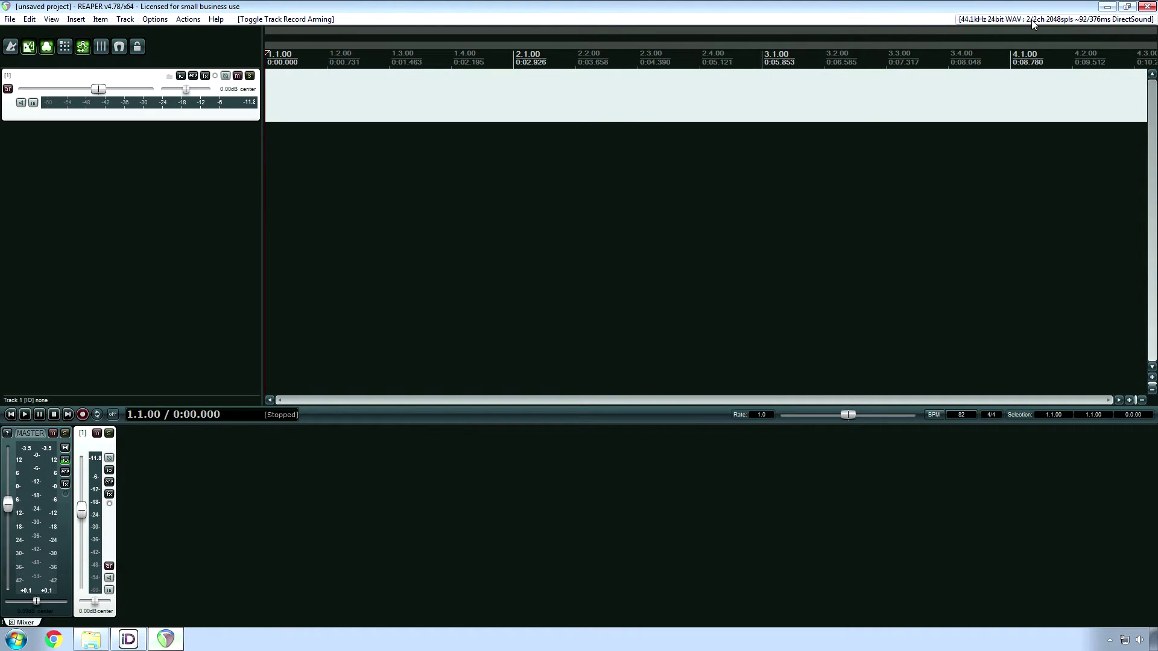
# Step: Set REAPER's audio system to ASIO with last output Analogue 4, then restore the iD mixer
pyautogui.click(1033, 22)
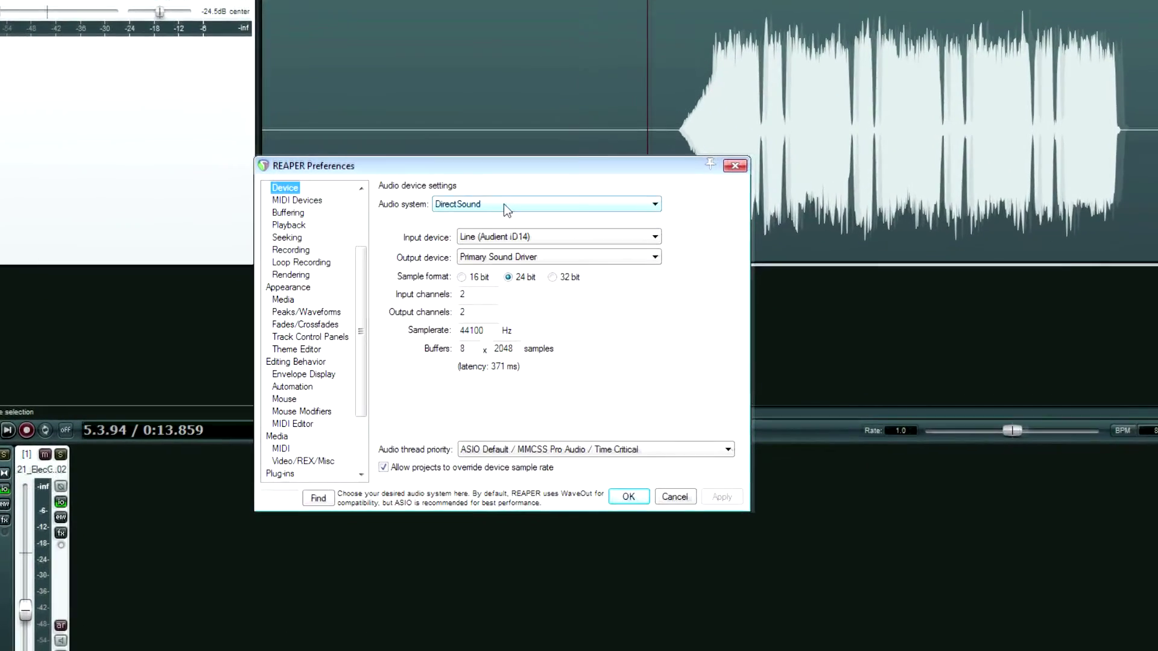
pyautogui.click(504, 204)
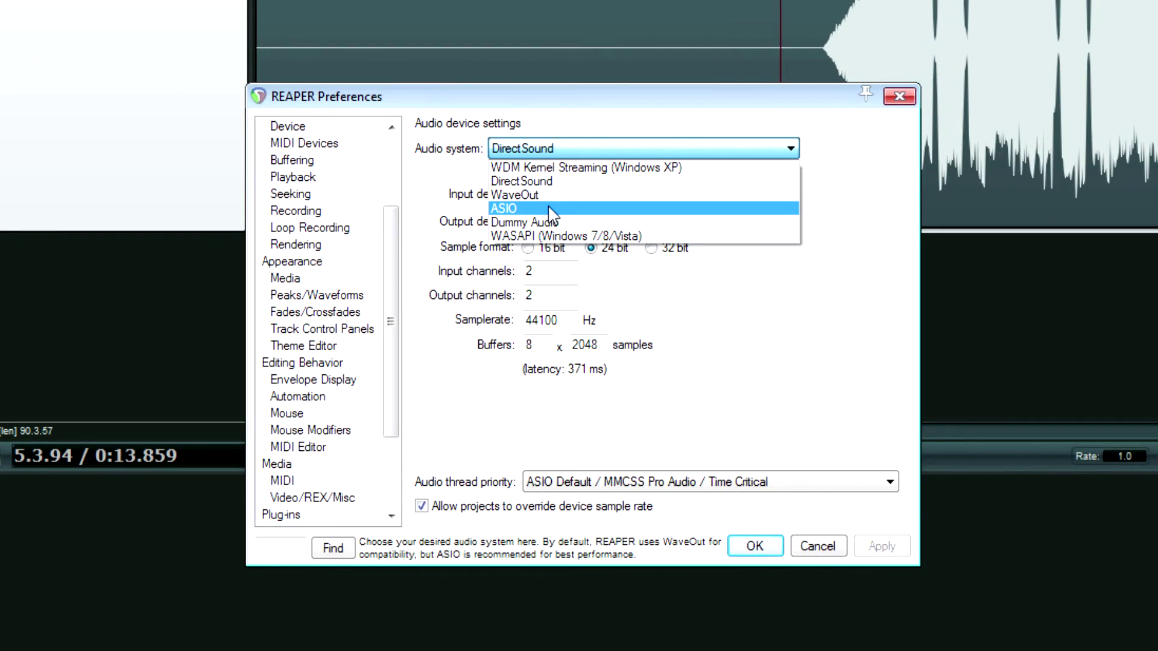
pyautogui.click(550, 208)
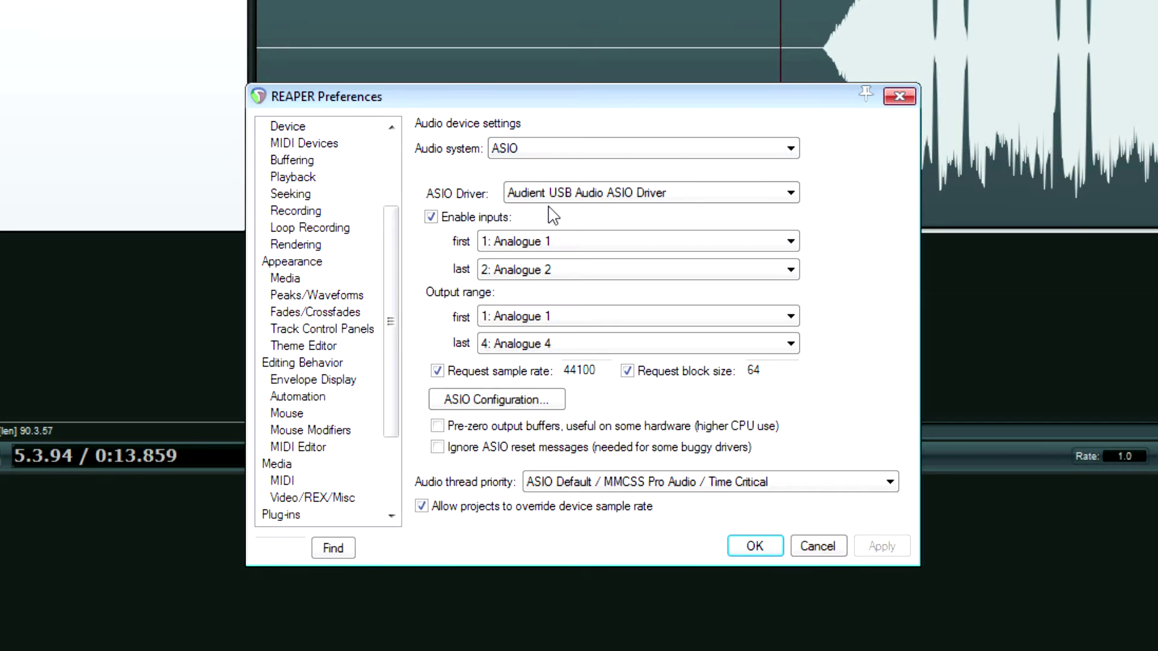
pyautogui.click(558, 345)
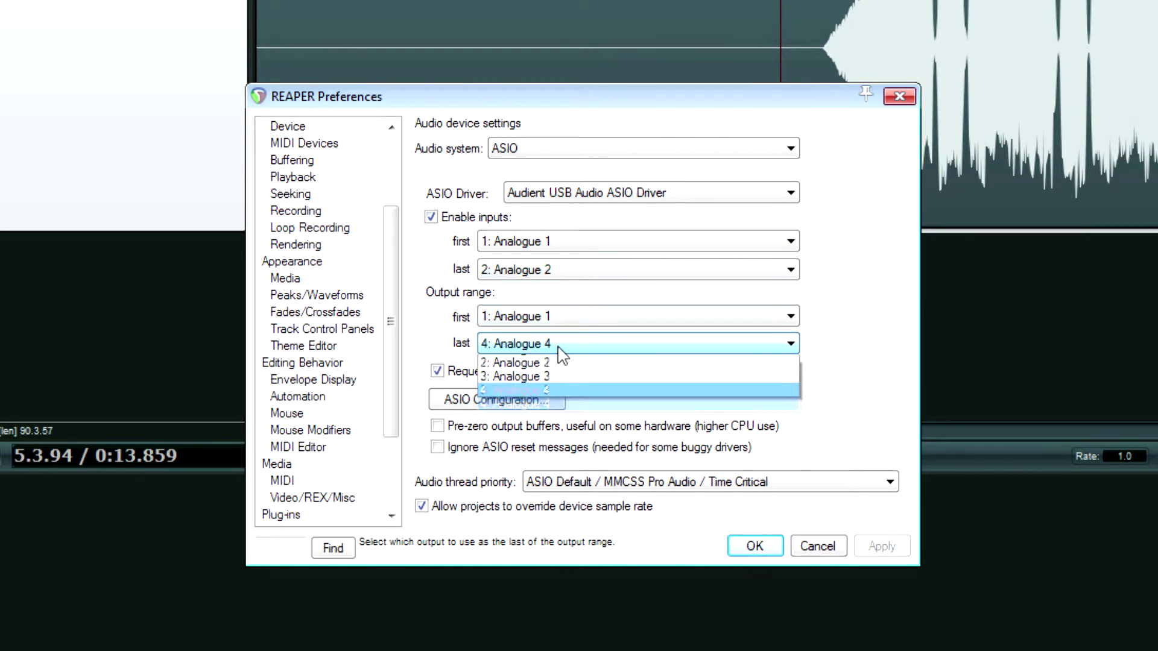
pyautogui.click(559, 349)
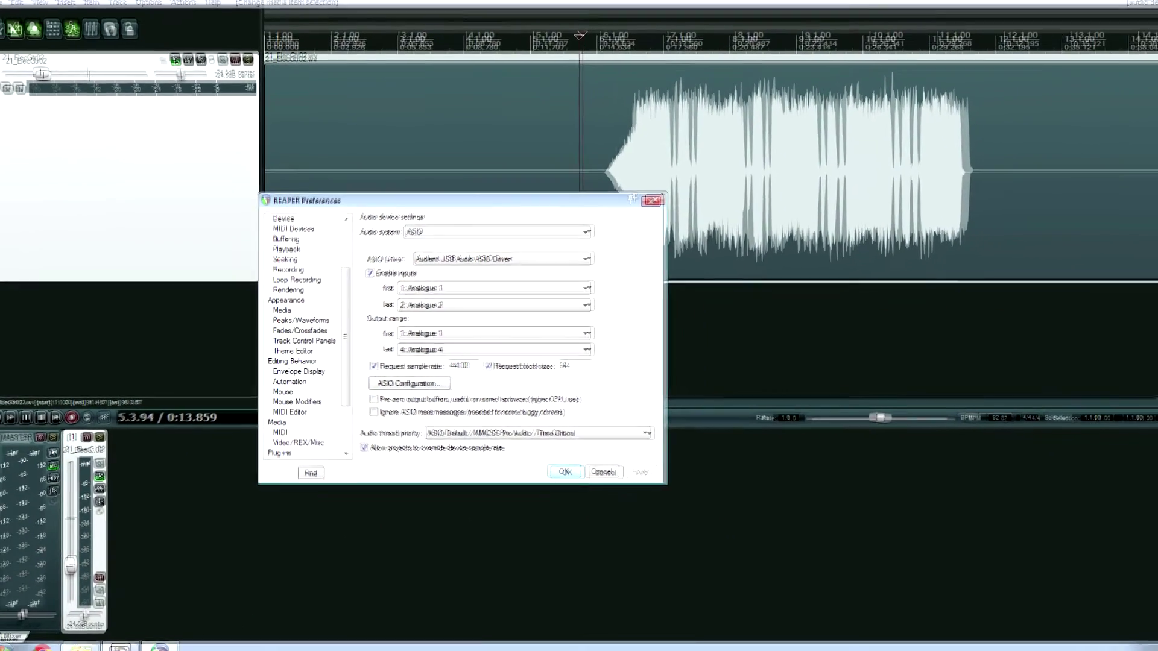
pyautogui.click(64, 650)
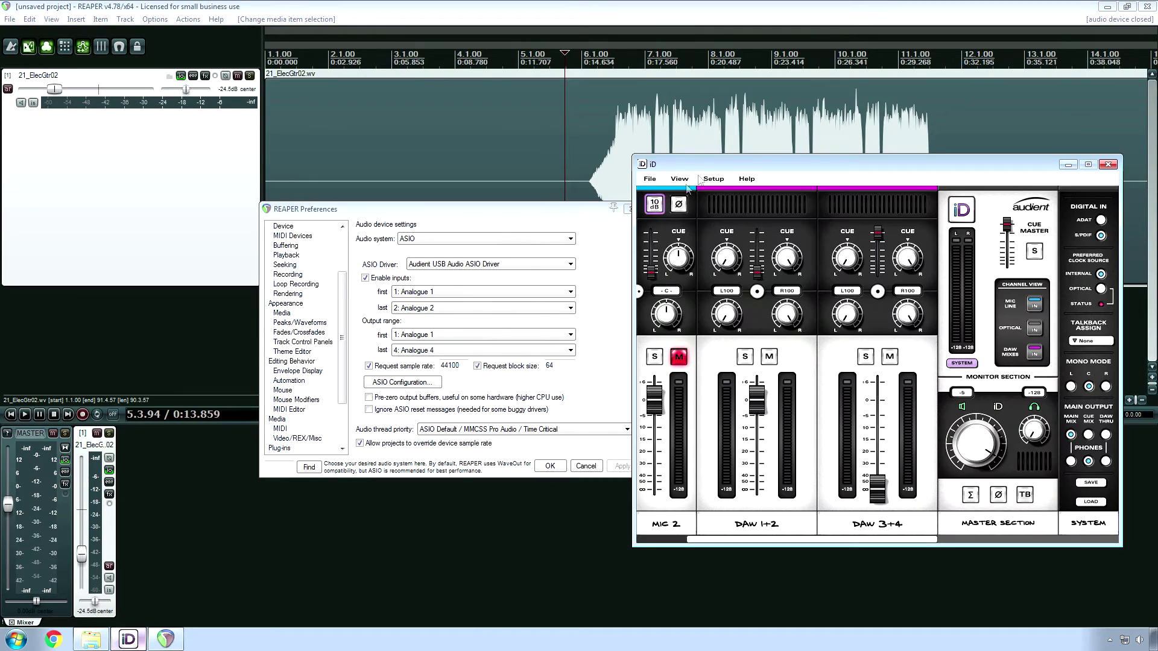
# Step: Check the iD's ASIO buffer size choices, then bring REAPER's preferences back to front
pyautogui.click(713, 179)
pyautogui.moveTo(734, 208)
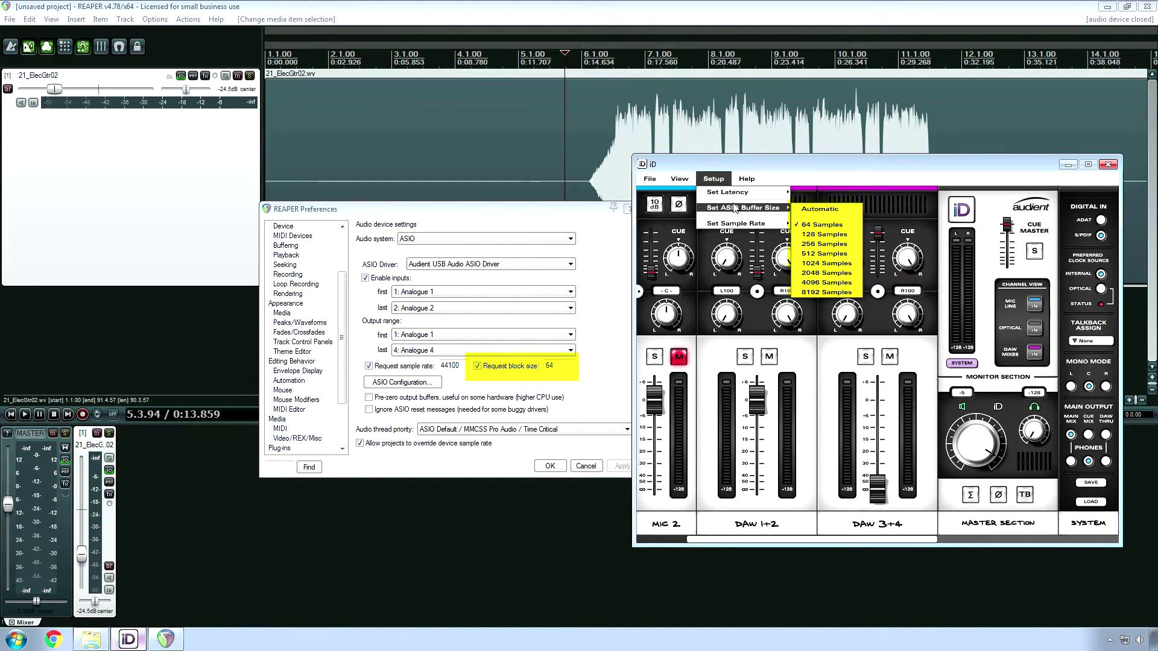
pyautogui.click(713, 180)
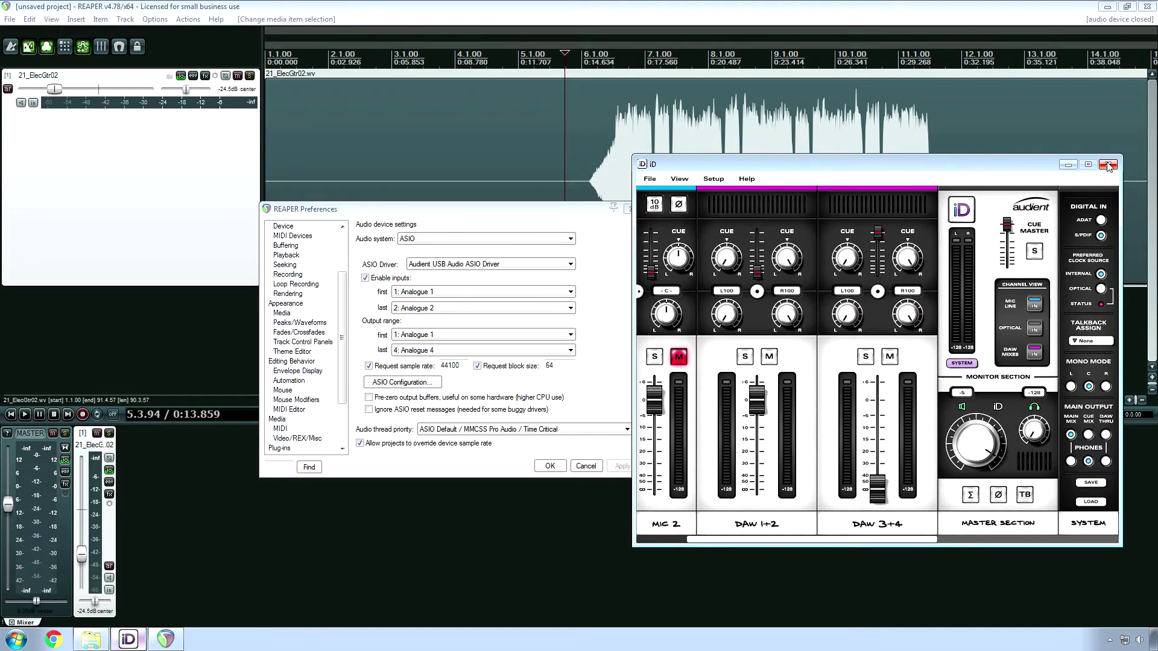
pyautogui.click(553, 468)
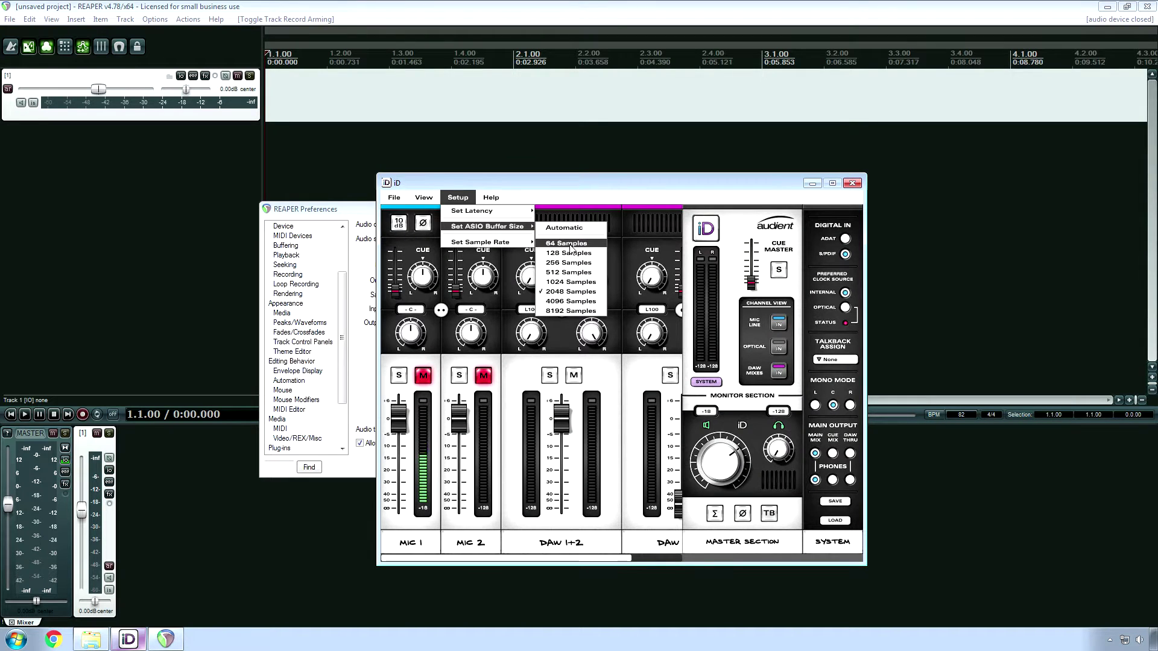
pyautogui.click(508, 185)
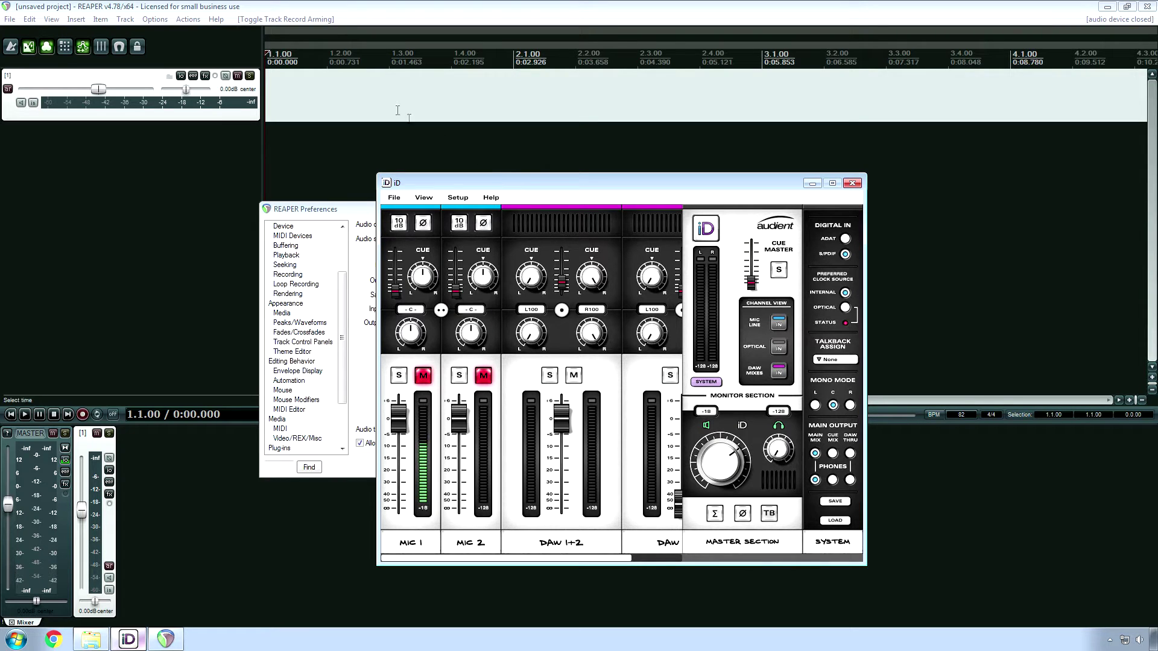
pyautogui.click(452, 200)
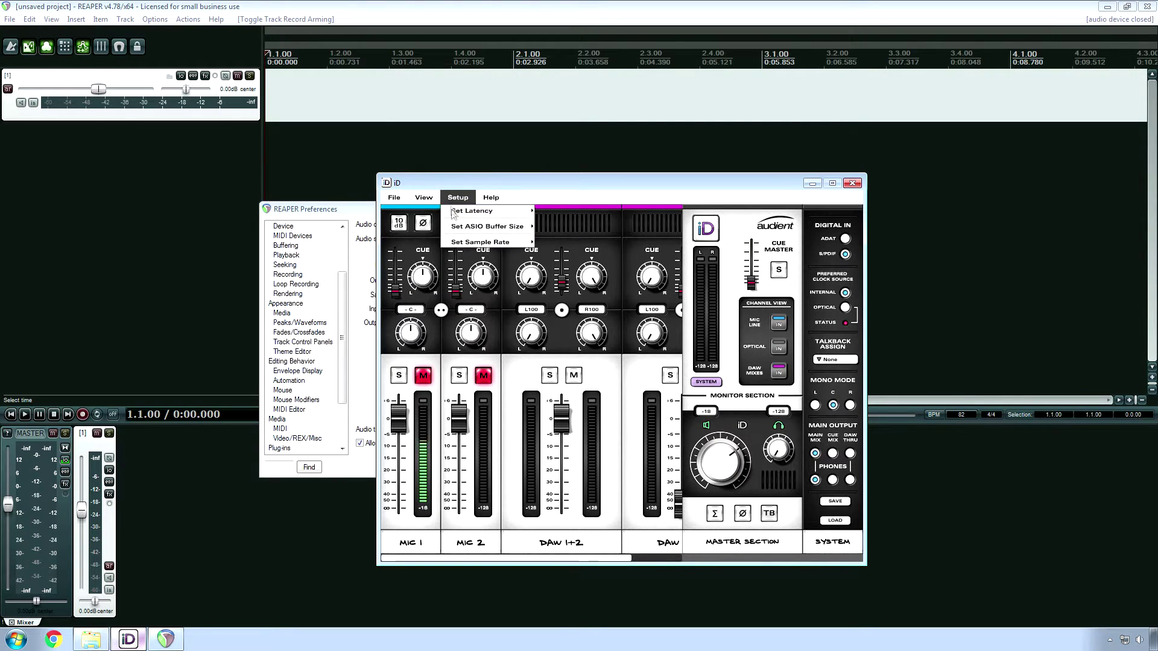
pyautogui.moveTo(500, 226)
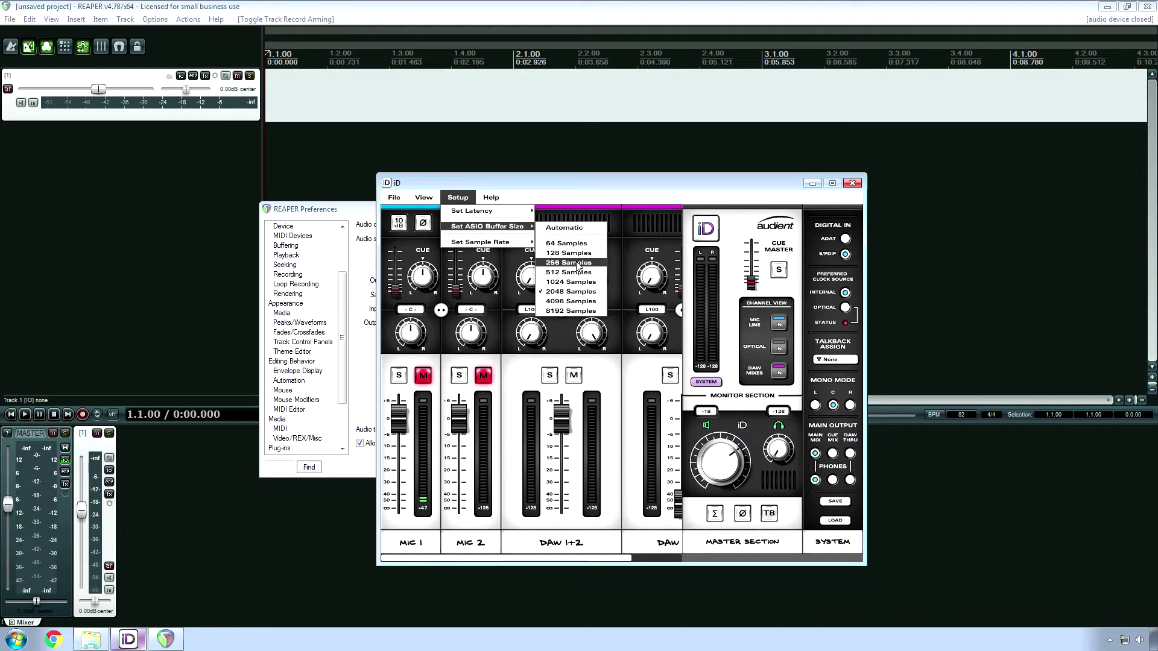
pyautogui.click(449, 188)
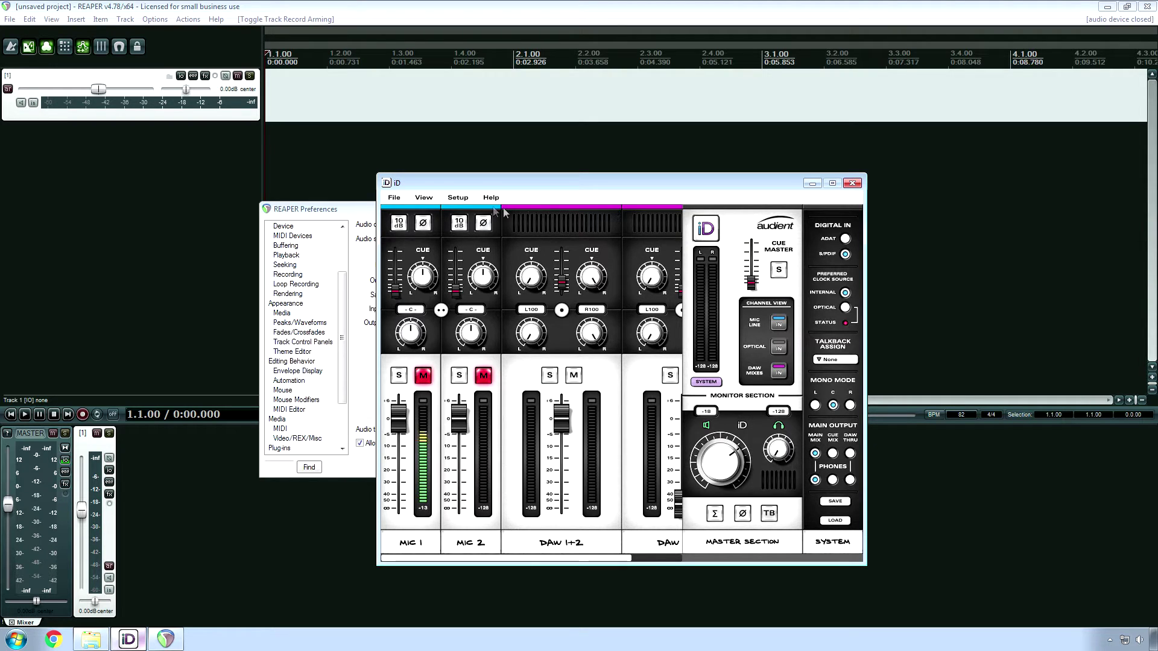
# Step: Cancel REAPER's preferences, unmute MIC 1, raise the monitor level to -5, then re-mute MIC 1
pyautogui.moveTo(411, 393)
pyautogui.click(365, 416)
pyautogui.click(585, 466)
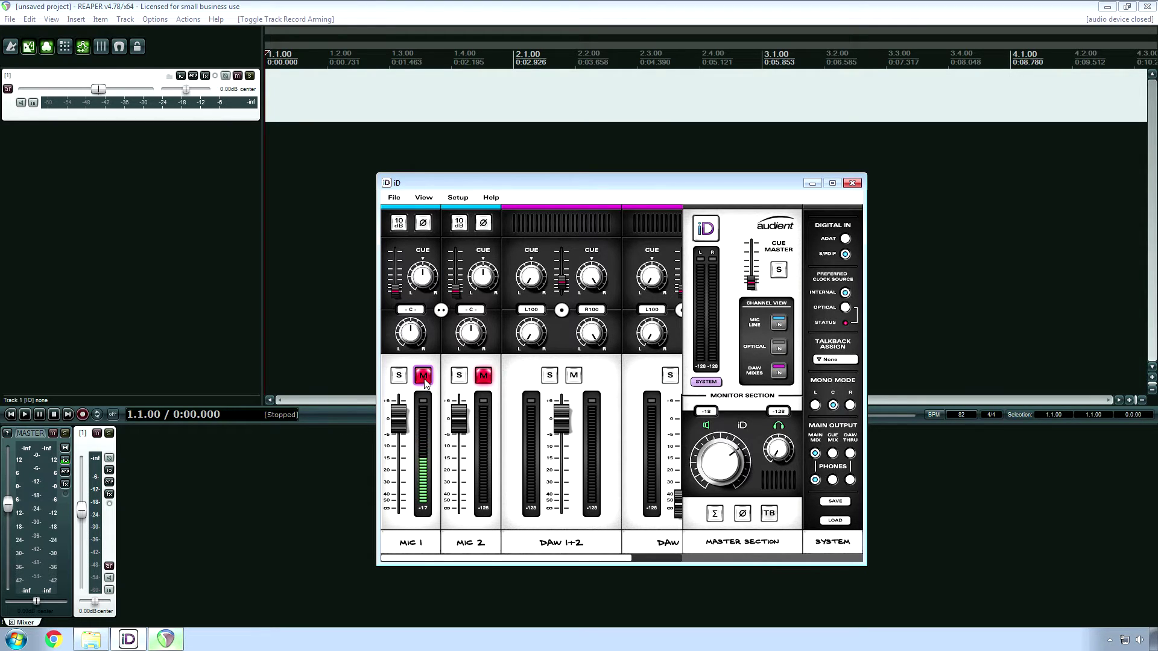
pyautogui.click(424, 376)
pyautogui.scroll(1, 730, 473)
pyautogui.scroll(8, 730, 473)
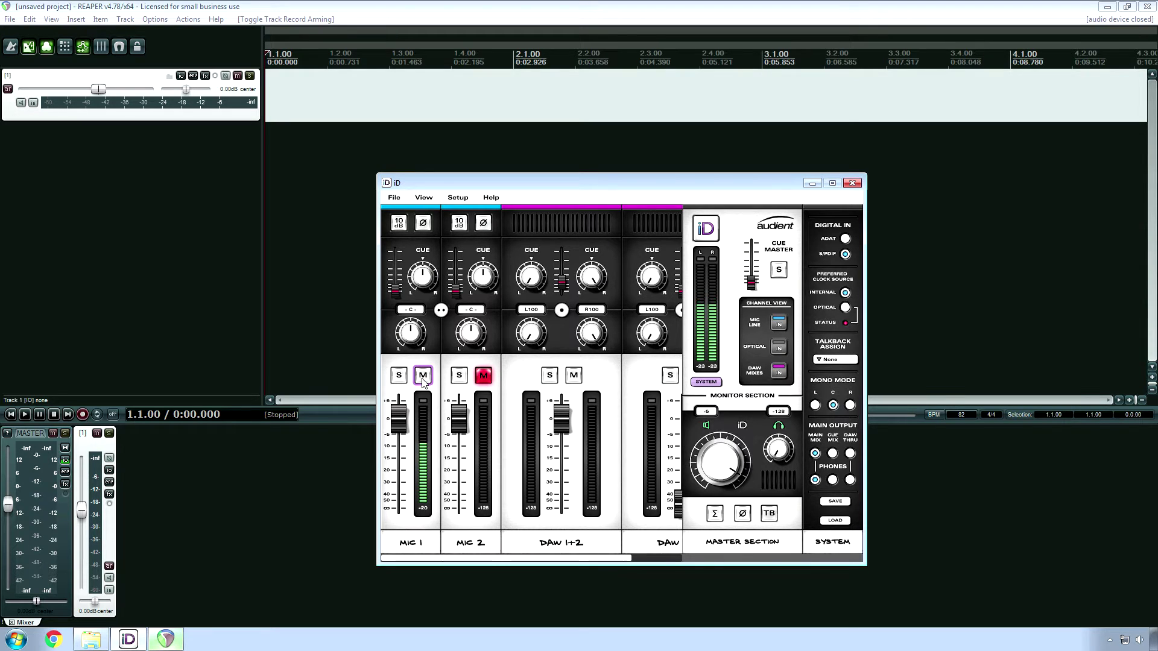
pyautogui.click(423, 375)
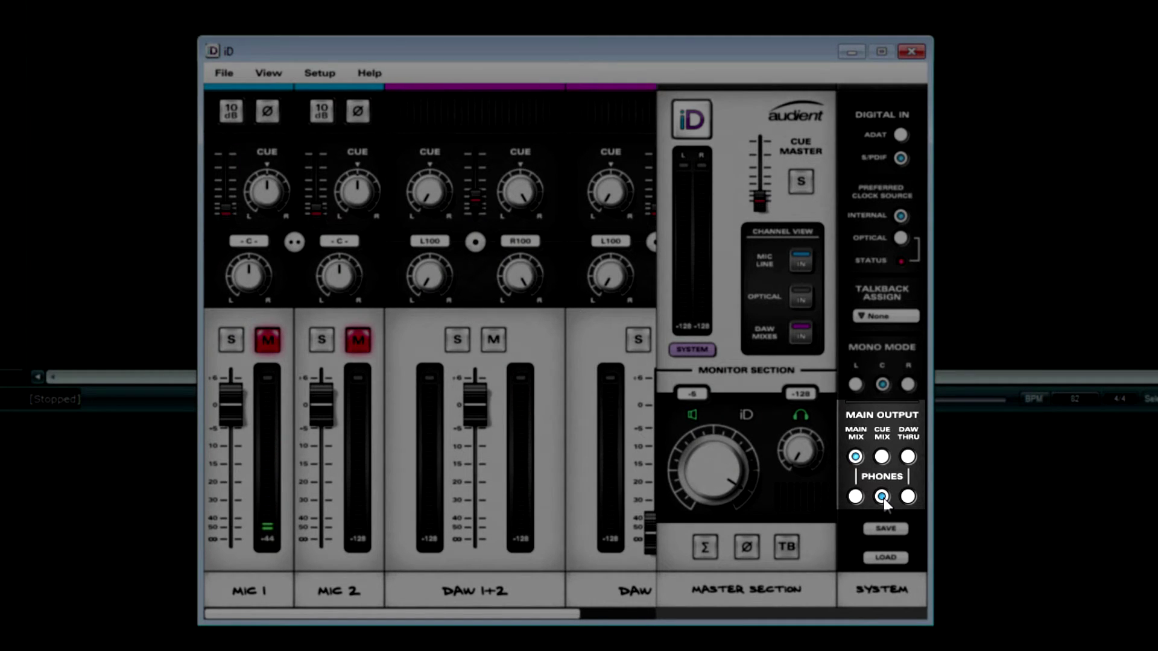
# Step: Set the iD Phones output to Cue Mix and return to the REAPER project
pyautogui.click(882, 497)
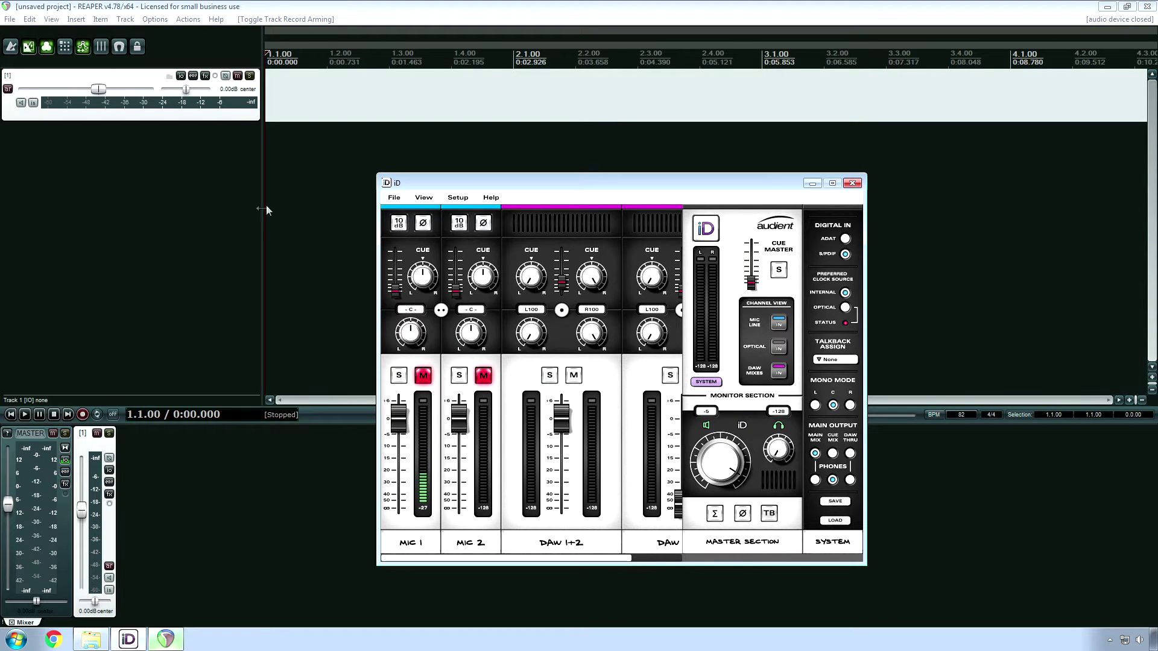
pyautogui.click(283, 193)
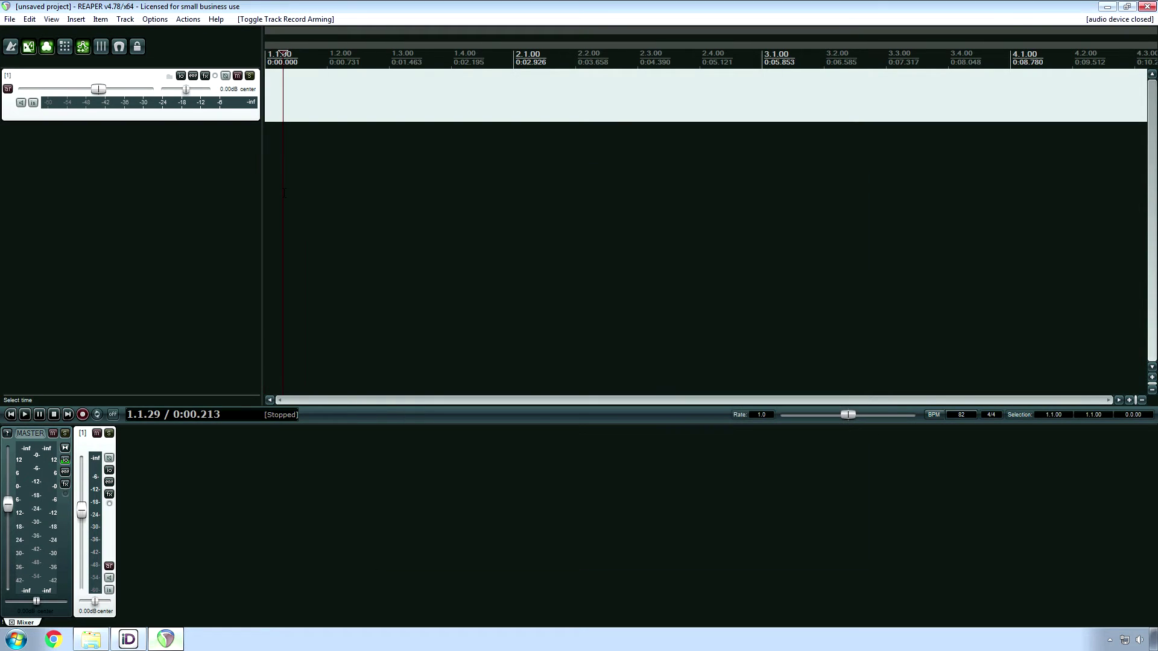
# Step: Open Track 1's and the Master track's routing windows and move them aside
pyautogui.click(181, 76)
pyautogui.moveTo(328, 75); pyautogui.dragTo(255, 306)
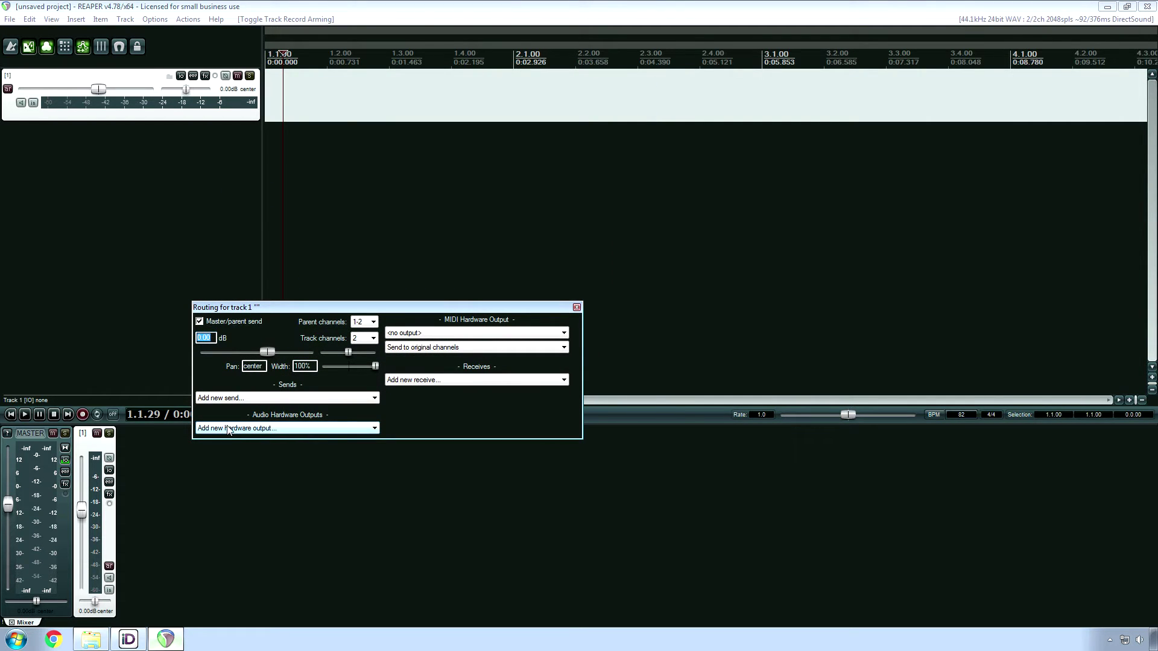
pyautogui.click(65, 462)
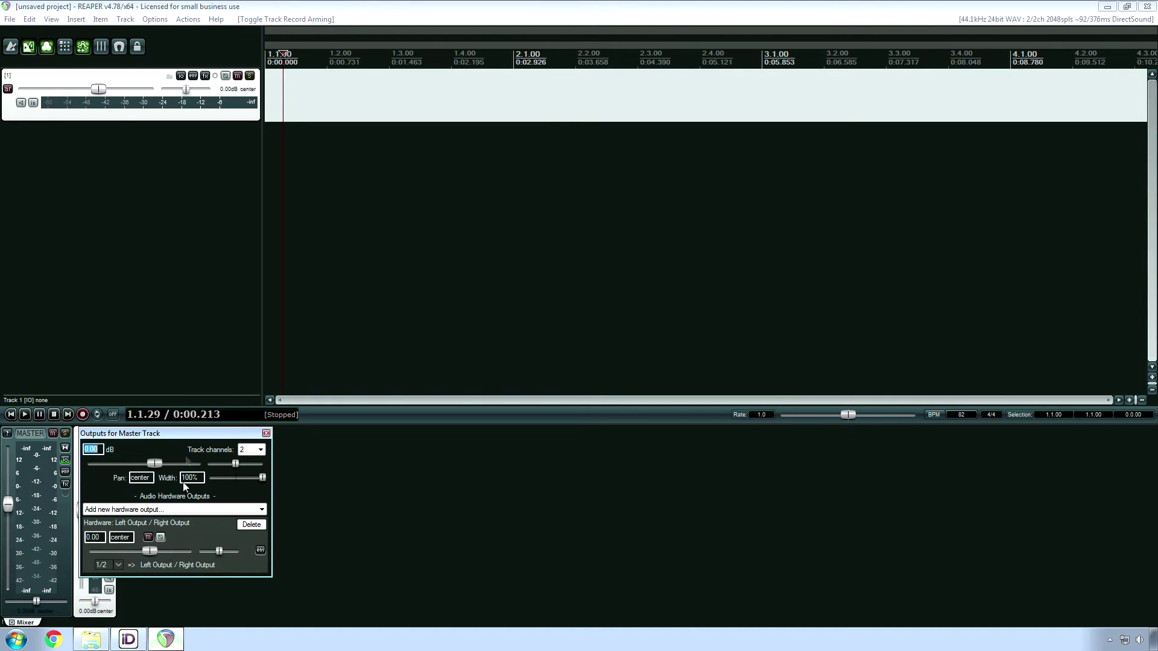
pyautogui.moveTo(183, 433); pyautogui.dragTo(352, 297)
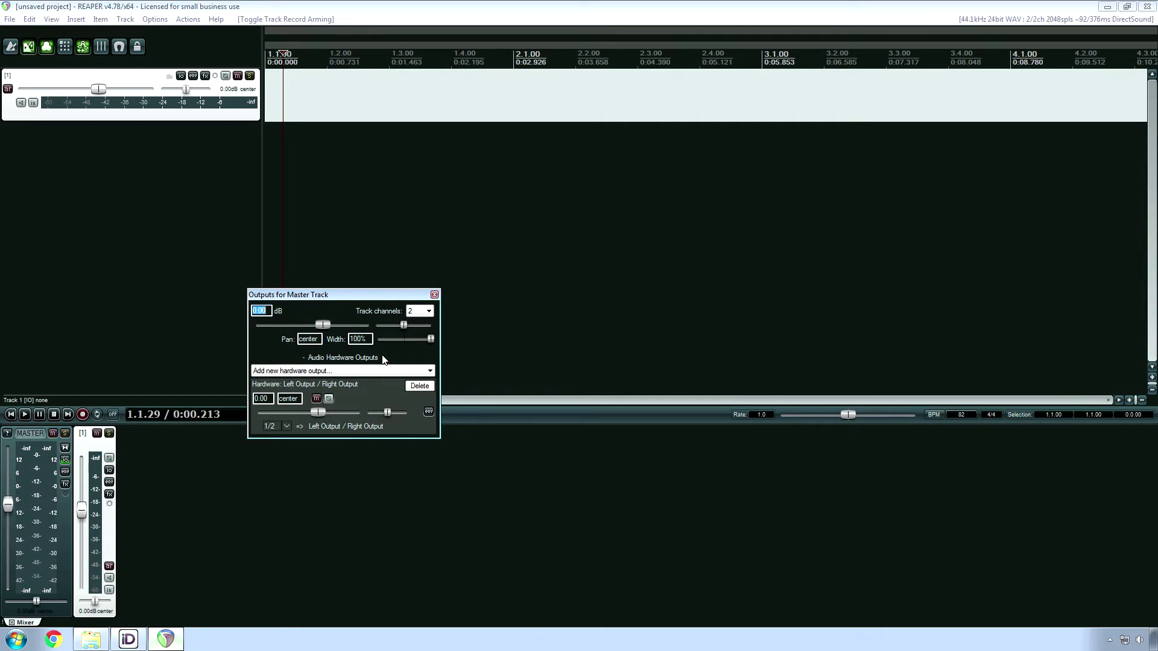
# Step: Review the Master track's available hardware outputs without adding any
pyautogui.click(308, 374)
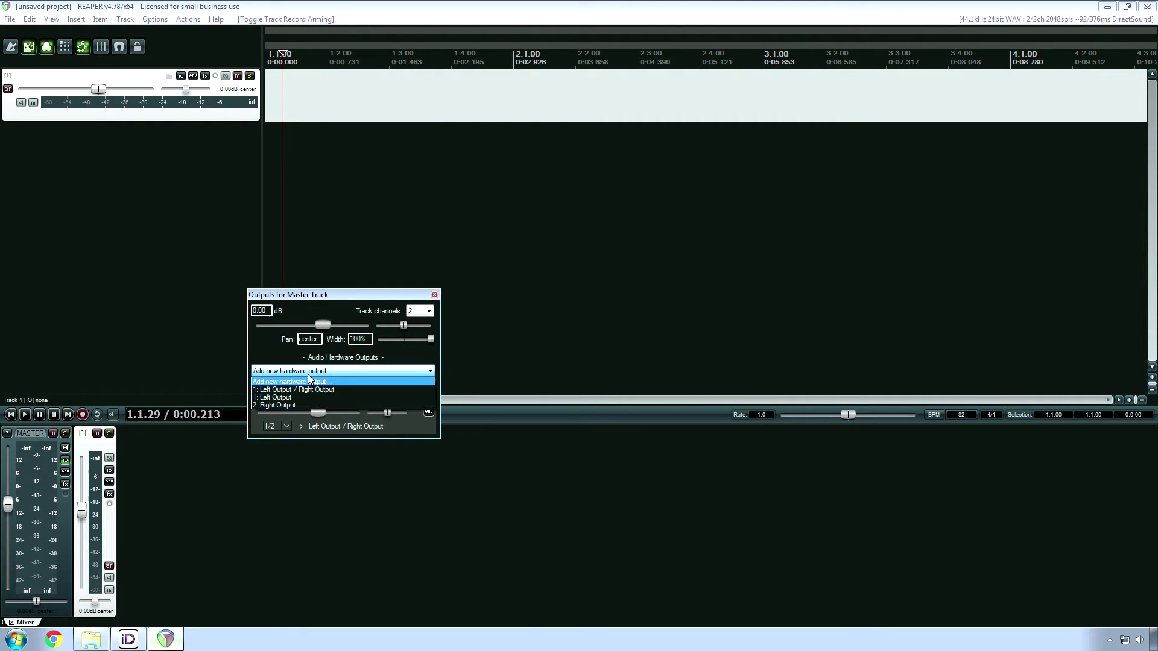
pyautogui.click(329, 372)
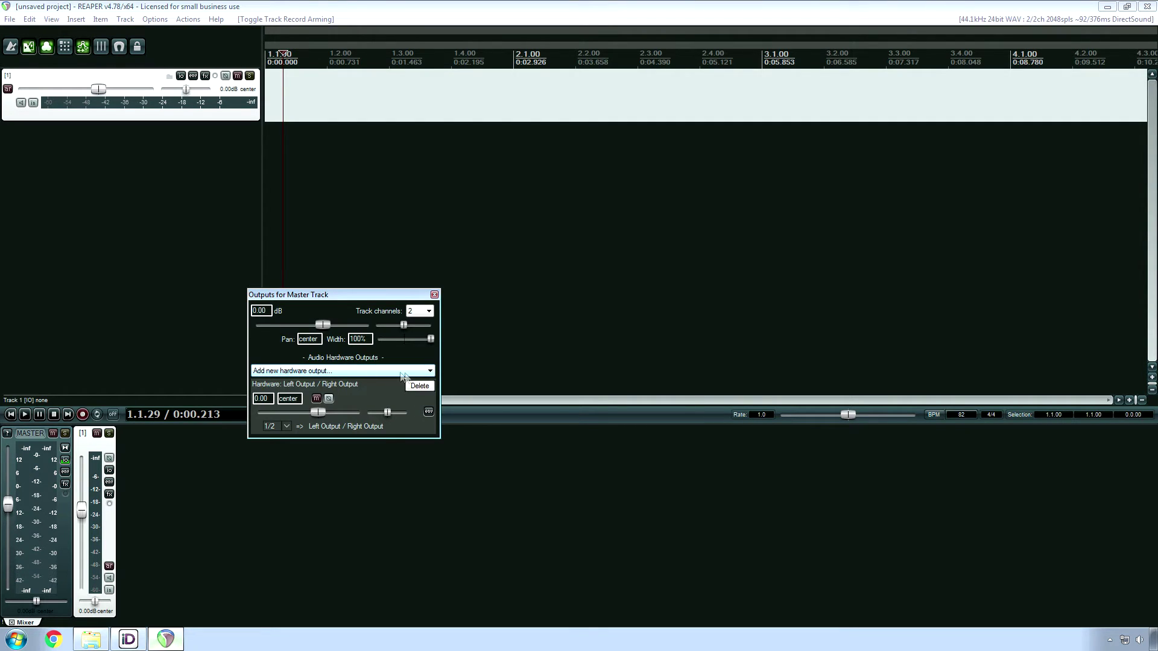
pyautogui.click(353, 371)
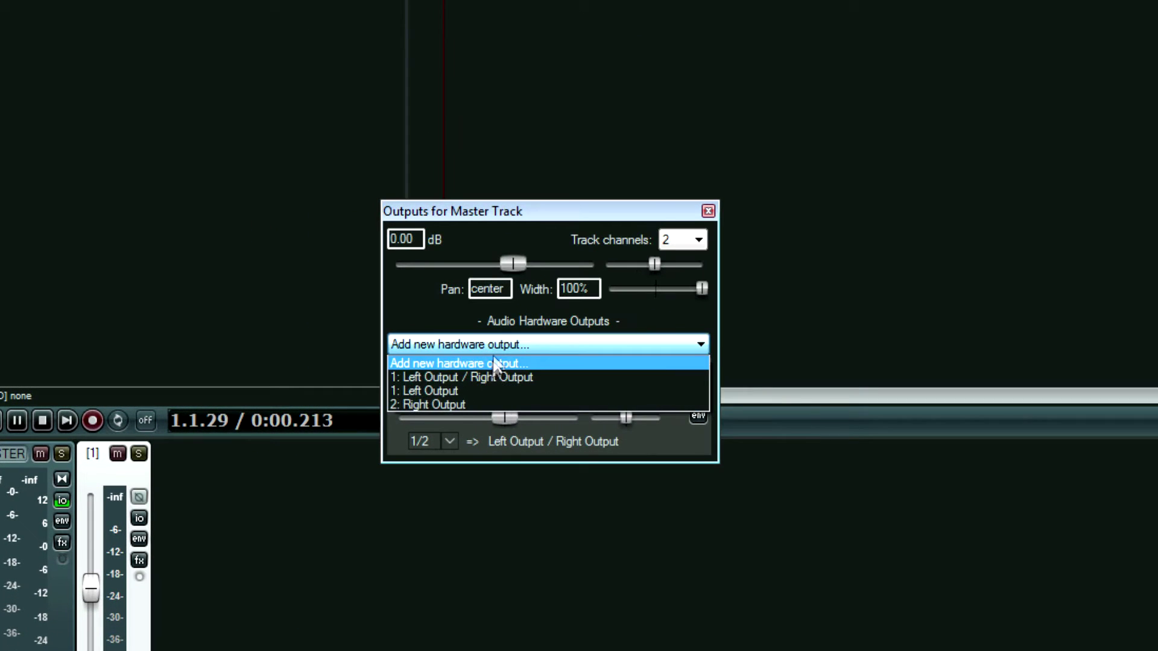
pyautogui.click(494, 363)
pyautogui.click(490, 348)
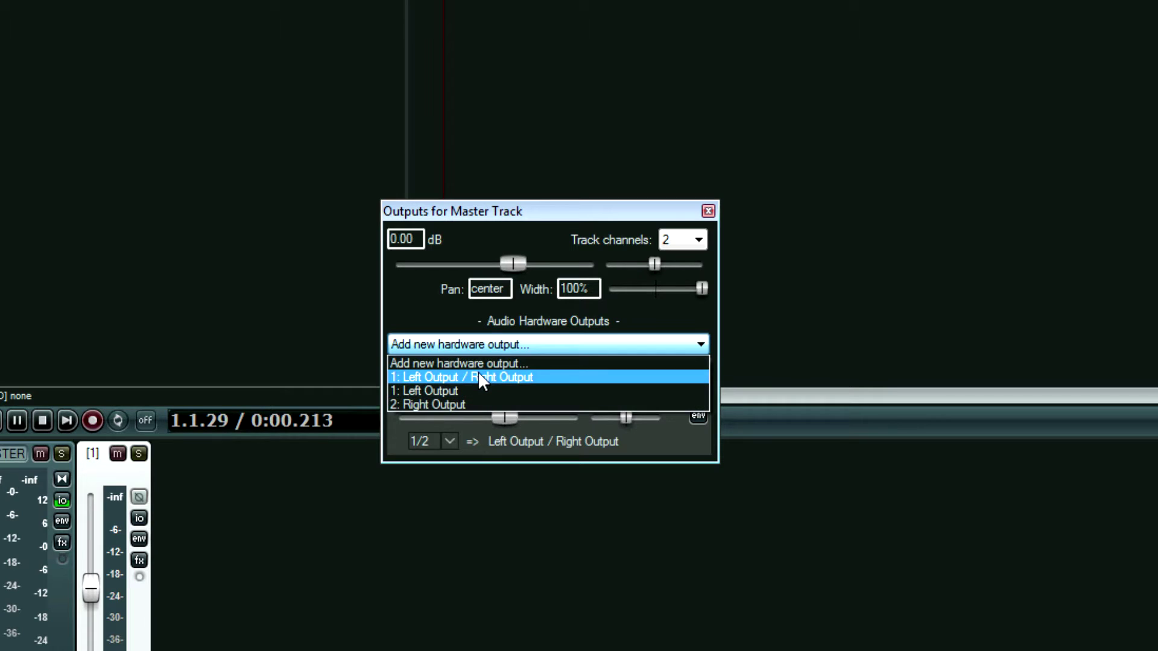
pyautogui.click(444, 298)
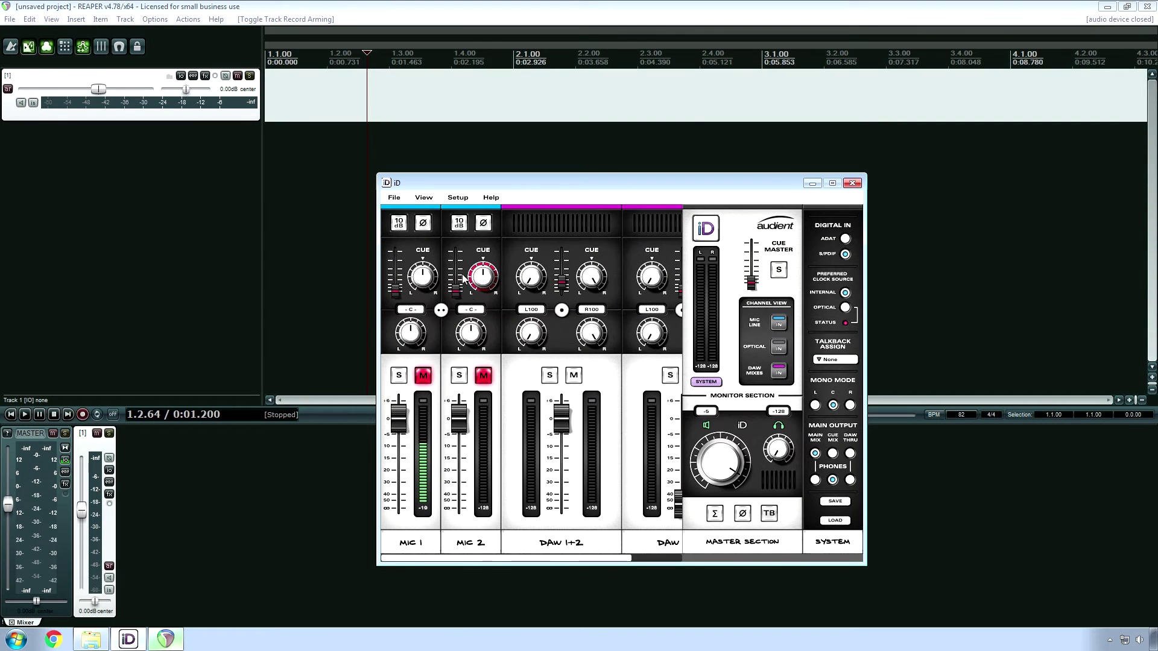
# Step: Raise the CUE MASTER fader and check the MIC 2 and MIC 1 cue send levels
pyautogui.moveTo(394, 293)
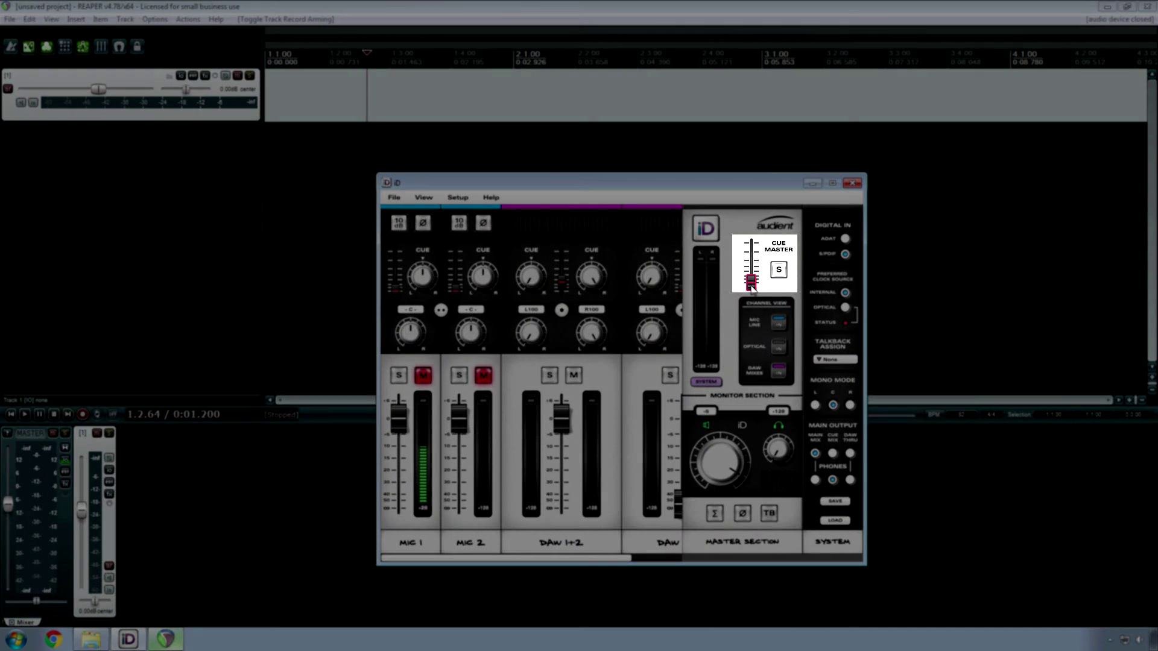
pyautogui.moveTo(753, 283); pyautogui.dragTo(758, 232)
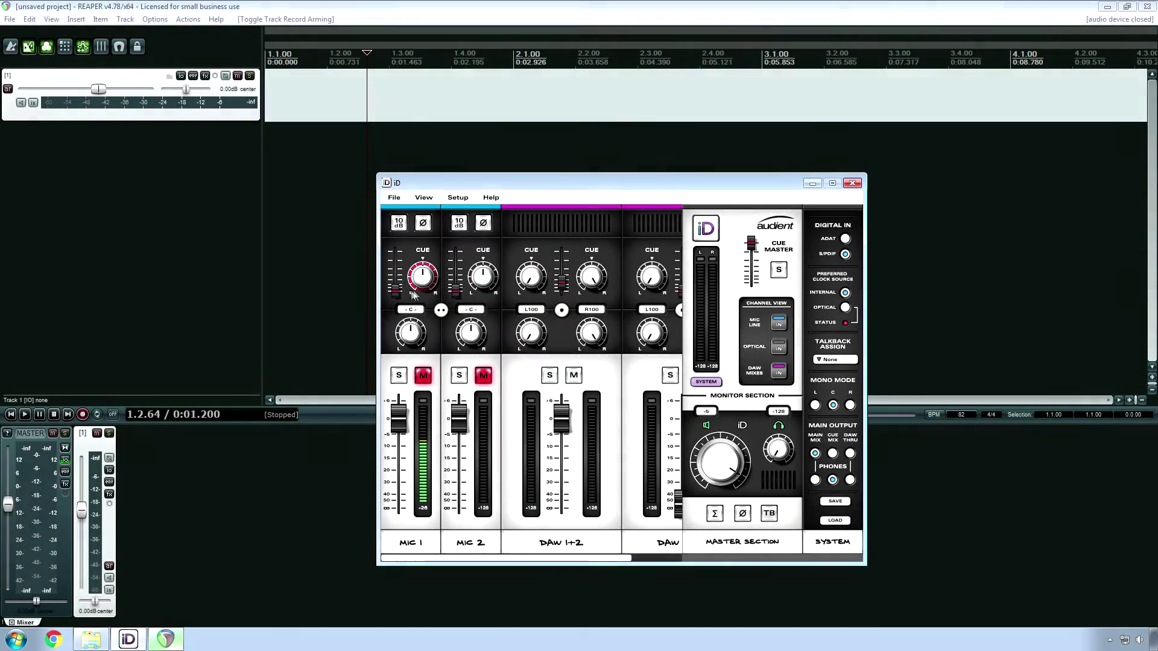
pyautogui.click(462, 293)
pyautogui.click(395, 293)
pyautogui.moveTo(570, 558); pyautogui.dragTo(680, 556)
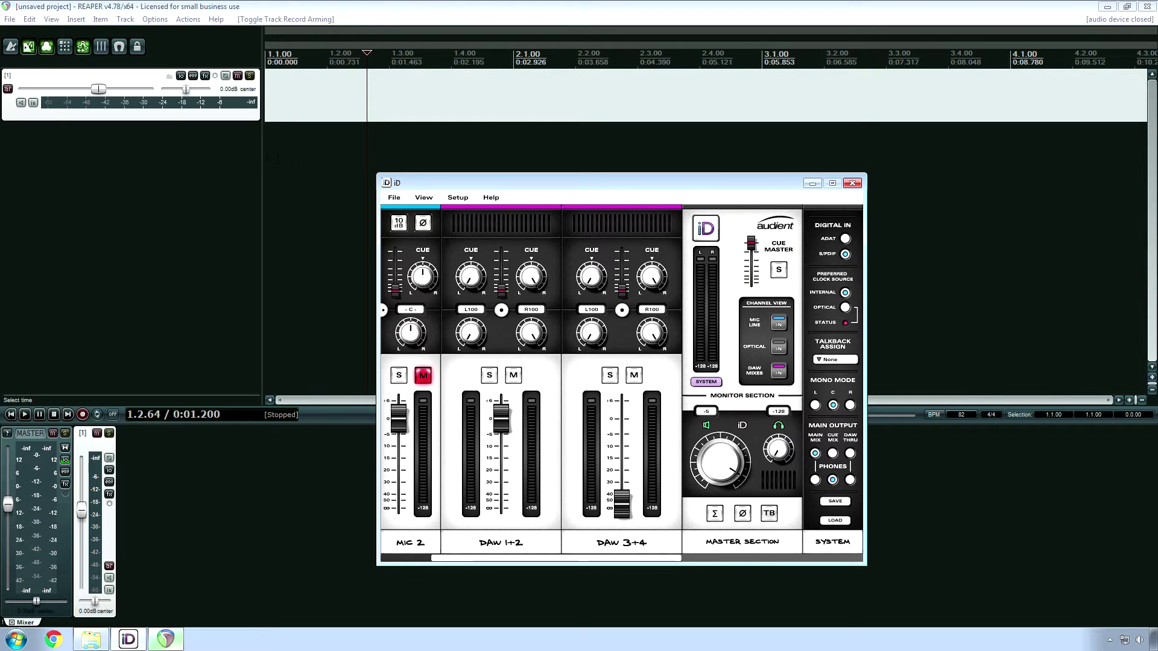
# Step: Check Track 1's hardware output list in its routing window, finding no outputs offered
pyautogui.click(181, 77)
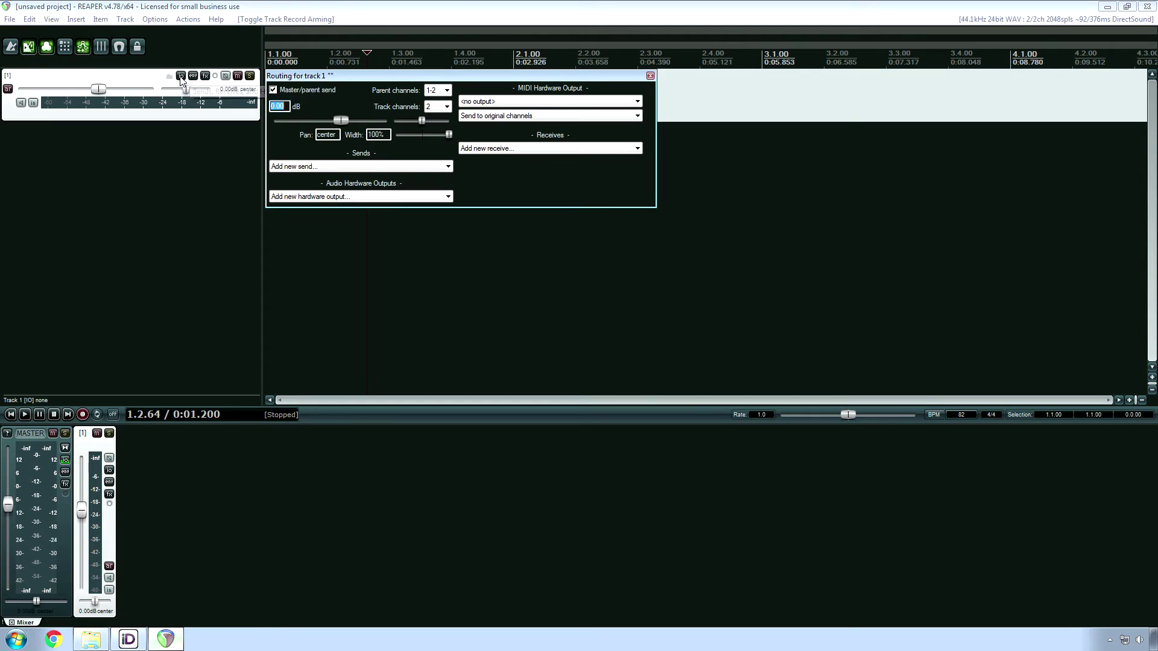
pyautogui.click(379, 198)
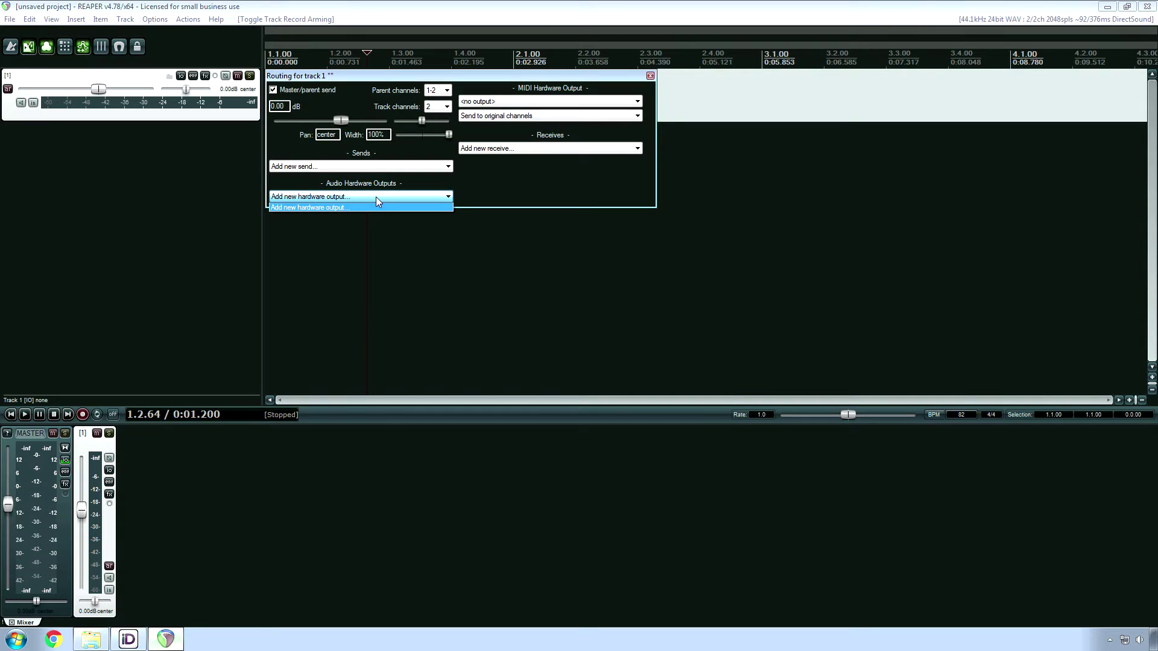
pyautogui.click(376, 198)
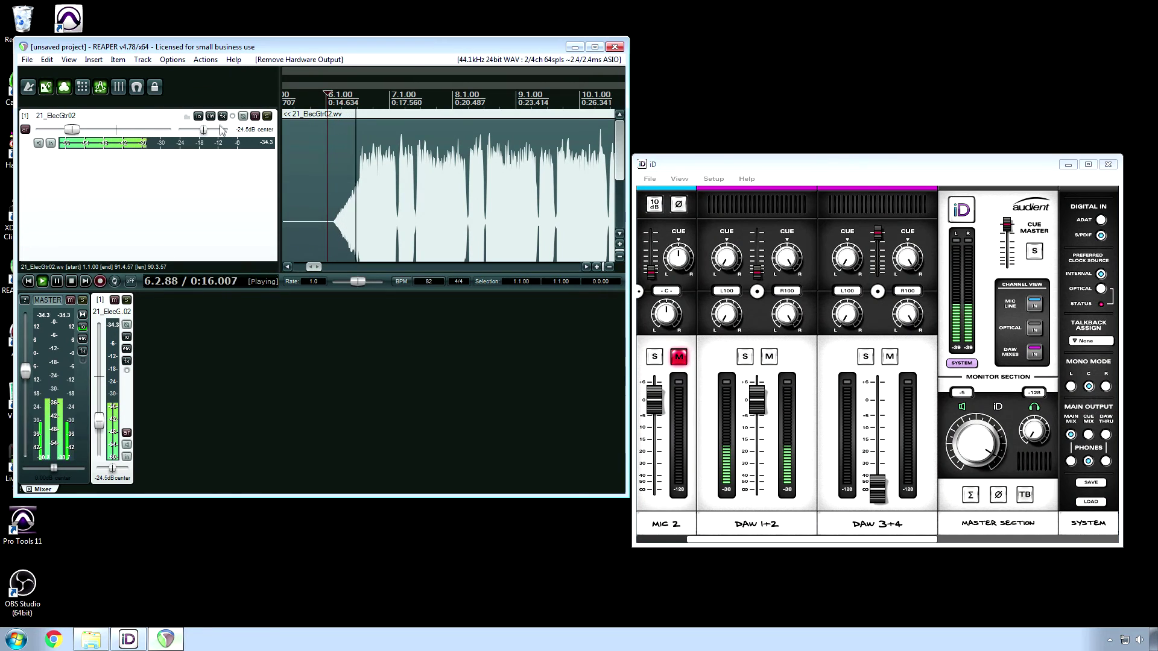
# Step: Route 21_ElecGtr02 to Analogue 3 / Analogue 4, trim that send, and raise the DAW 3+4 cue send to full
pyautogui.click(199, 116)
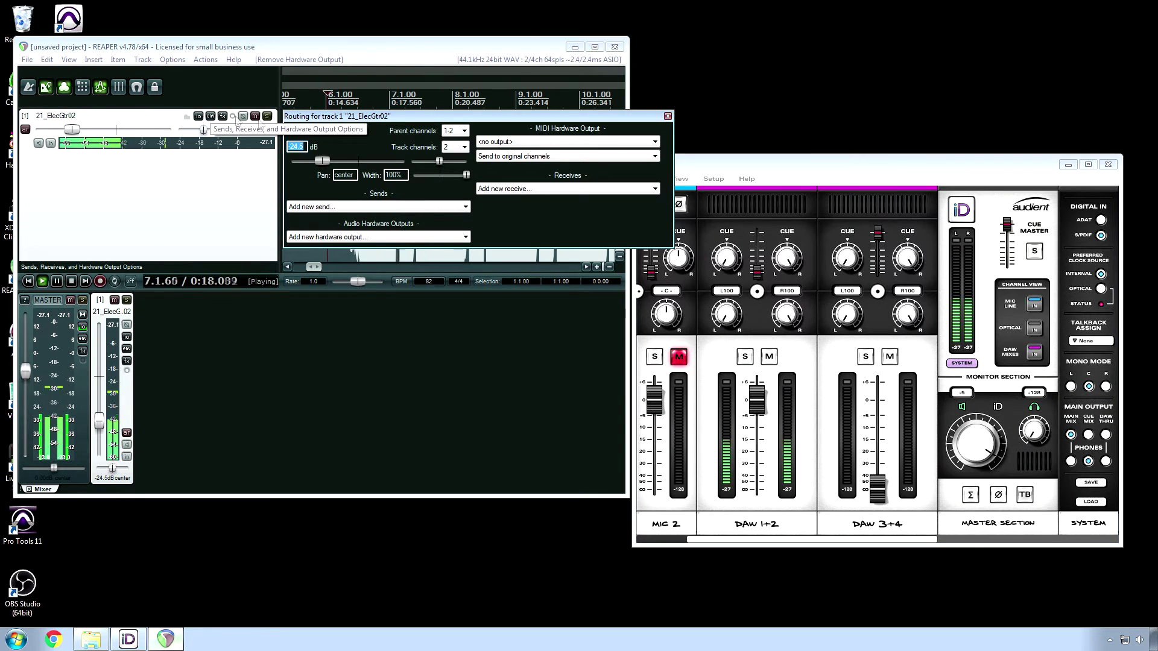
pyautogui.click(369, 238)
pyautogui.click(370, 272)
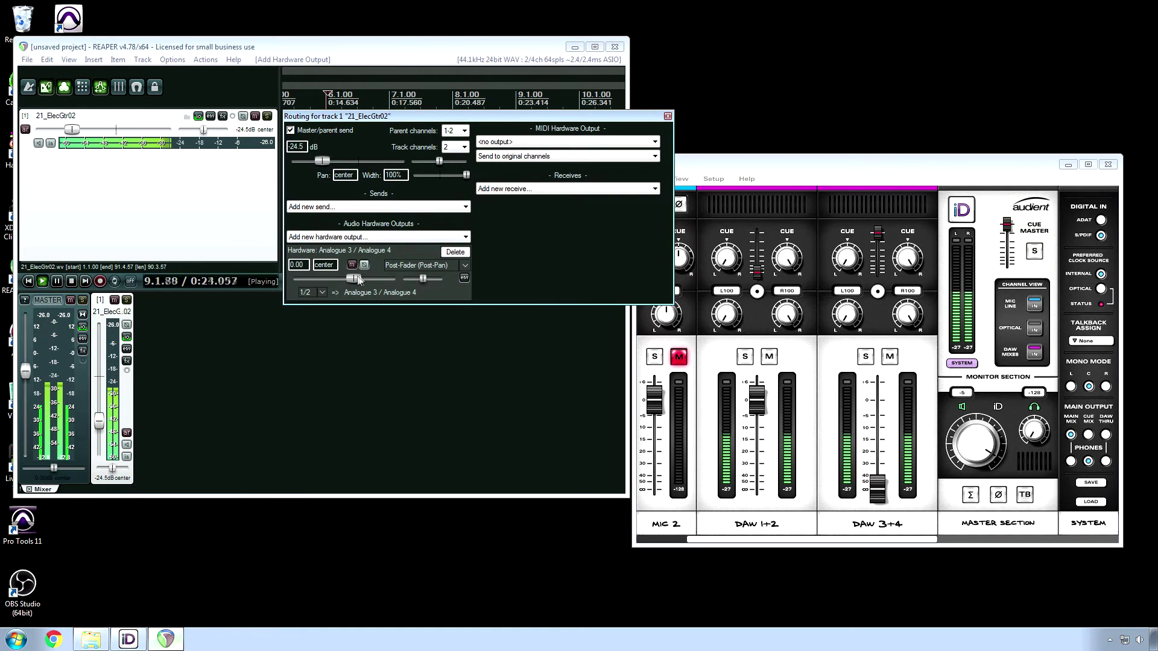
pyautogui.moveTo(354, 279); pyautogui.dragTo(320, 292)
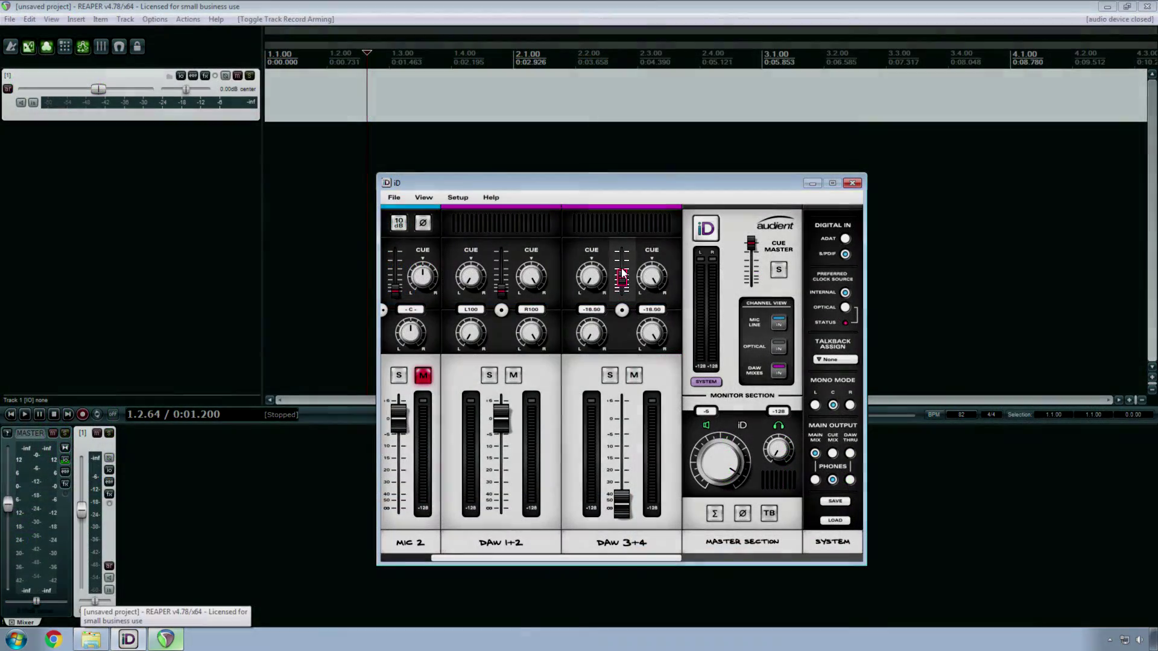
pyautogui.moveTo(622, 273); pyautogui.dragTo(617, 237)
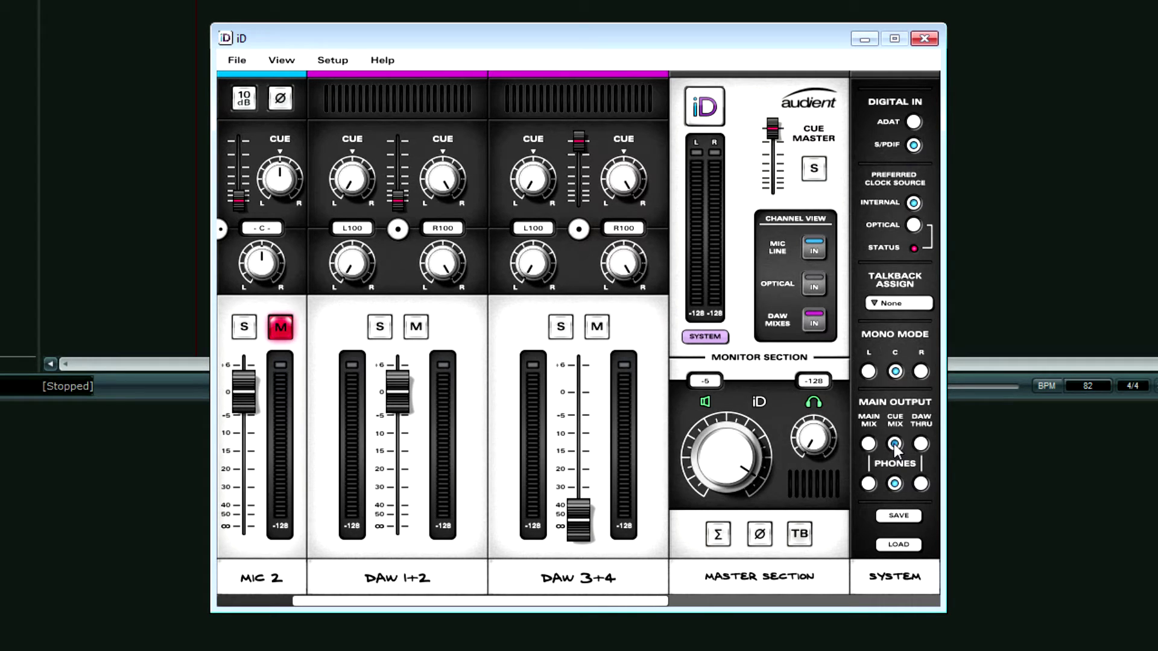
# Step: Cancel the DAW Thru warning and switch the iD Main Output back to MAIN MIX
pyautogui.click(921, 449)
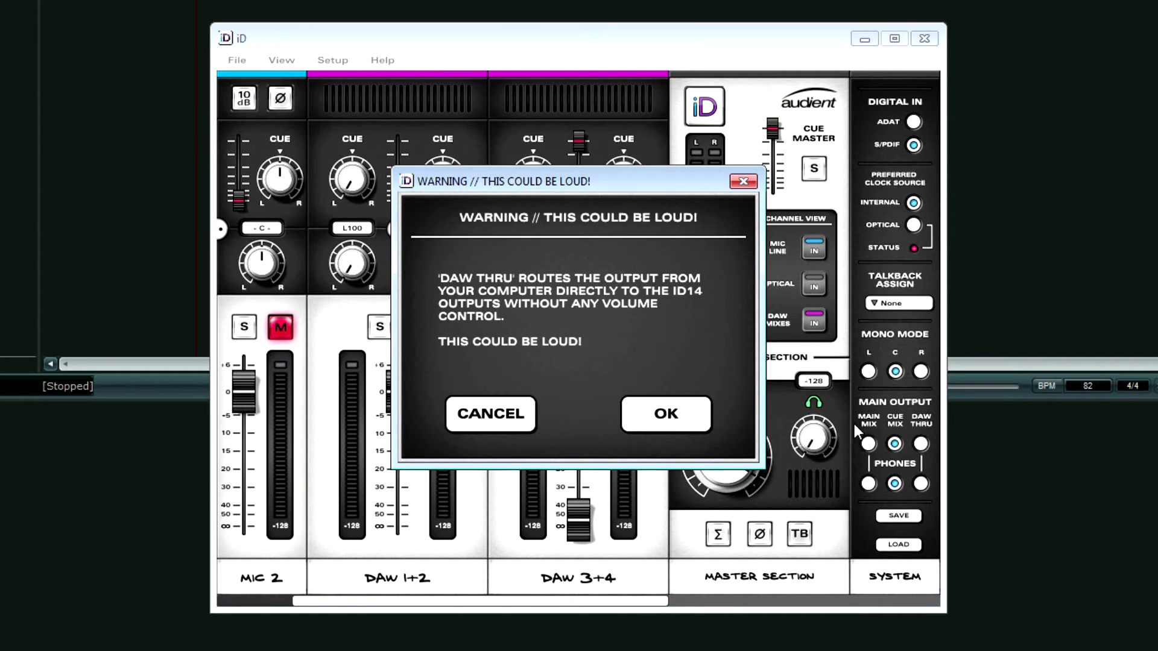
pyautogui.click(494, 418)
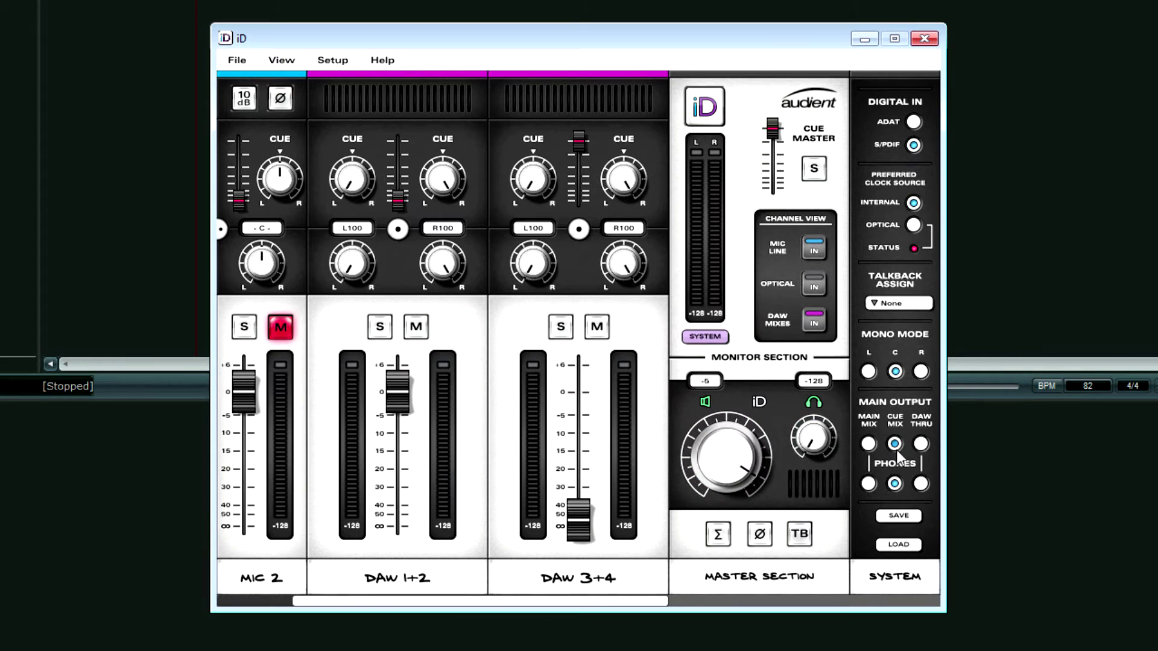
pyautogui.click(868, 443)
pyautogui.moveTo(603, 601); pyautogui.dragTo(432, 604)
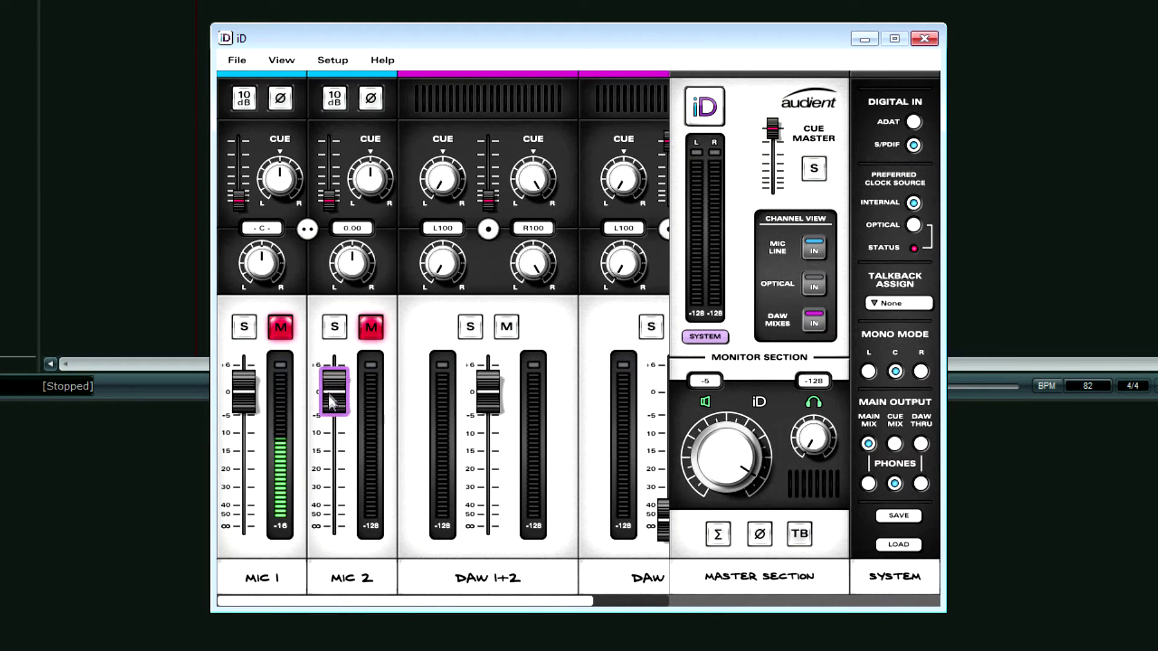
# Step: Raise MIC 1's cue send to -22.00, then recentre the MIC 1 and MIC 2 cue pans
pyautogui.moveTo(244, 202)
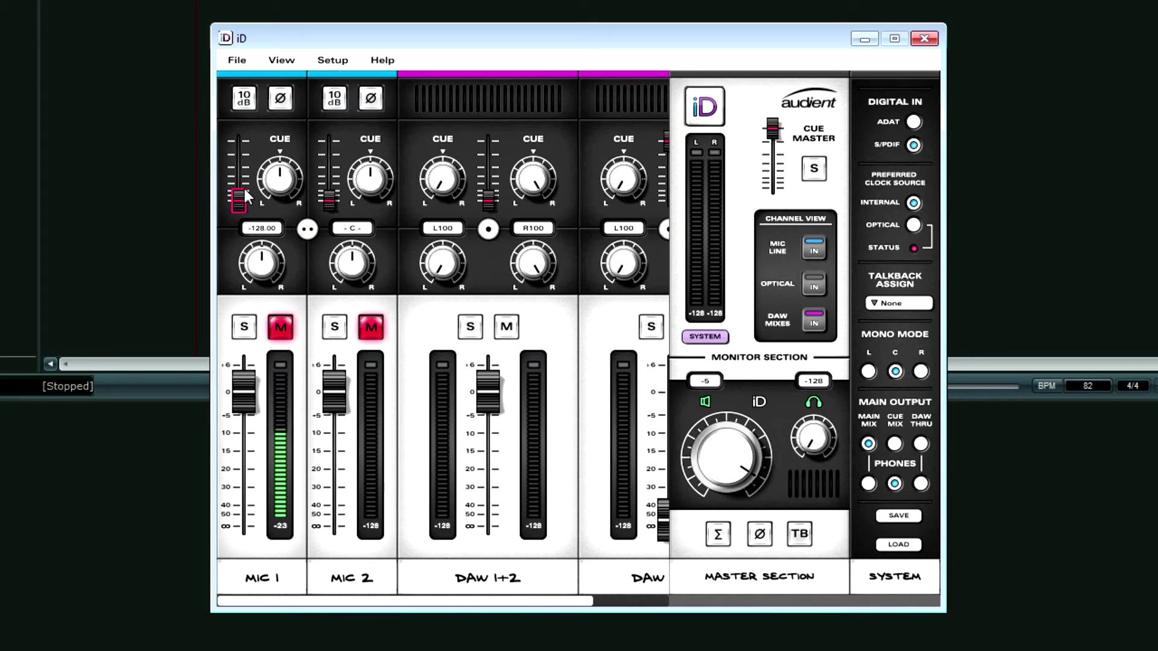
pyautogui.moveTo(238, 205)
pyautogui.mouseDown()
pyautogui.moveTo(241, 115)
pyautogui.moveTo(246, 210)
pyautogui.moveTo(240, 117)
pyautogui.moveTo(237, 213)
pyautogui.moveTo(236, 117)
pyautogui.moveTo(229, 188)
pyautogui.mouseUp()
pyautogui.moveTo(277, 184); pyautogui.dragTo(307, 458)
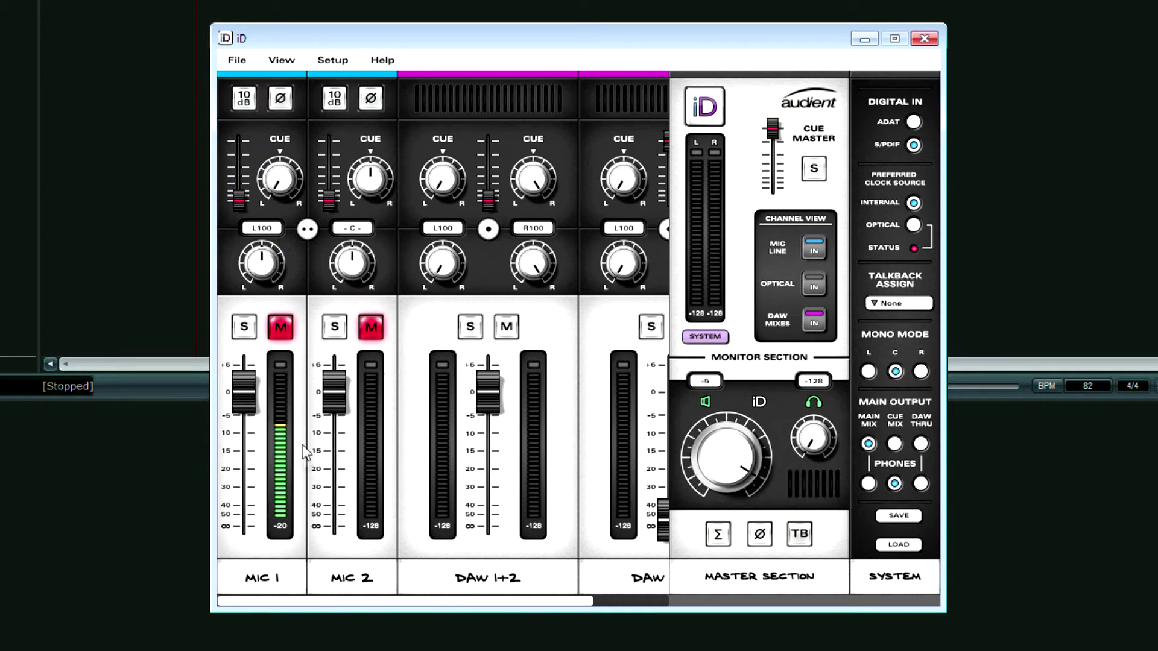
pyautogui.doubleClick(278, 188)
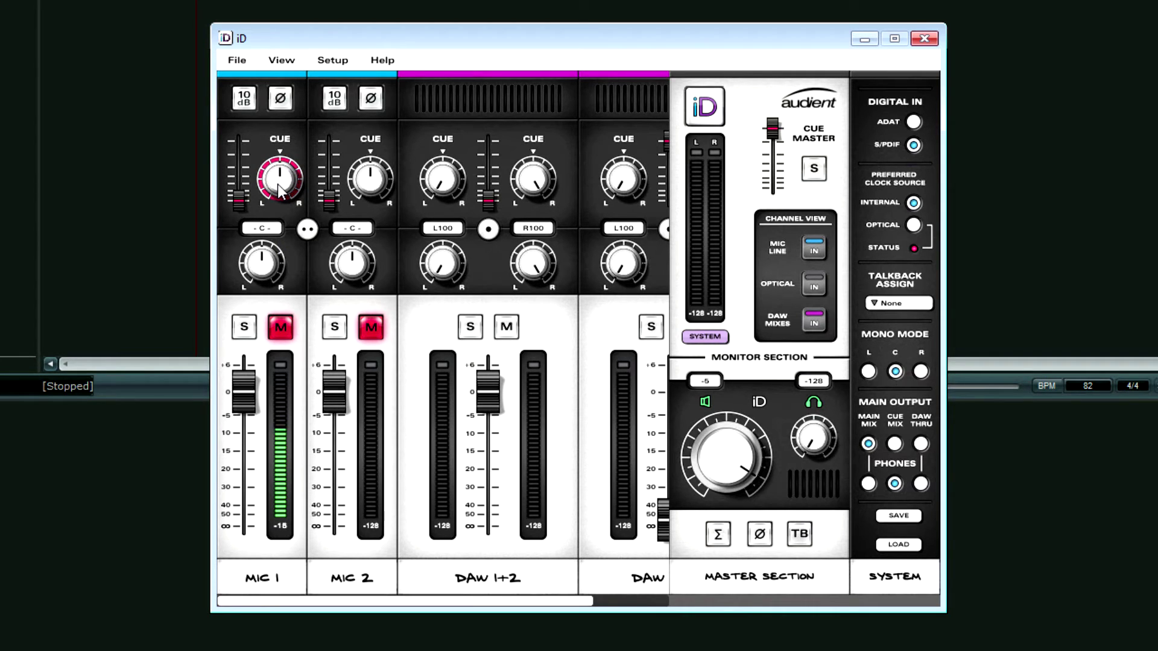
pyautogui.moveTo(378, 184); pyautogui.dragTo(392, 14)
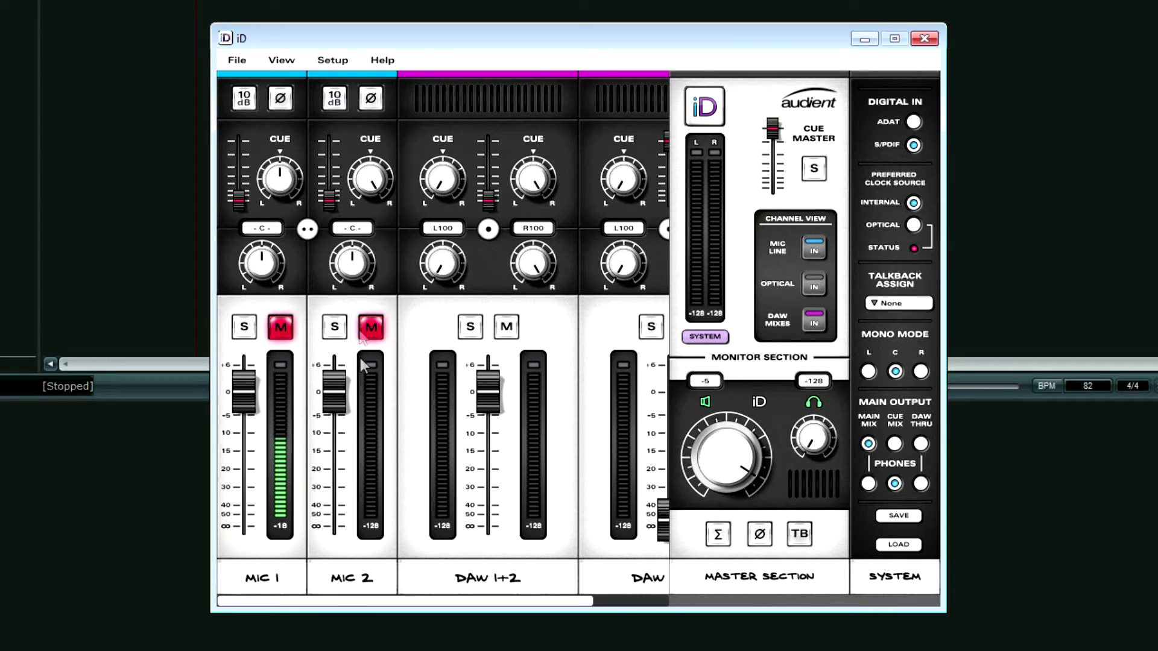
pyautogui.doubleClick(368, 179)
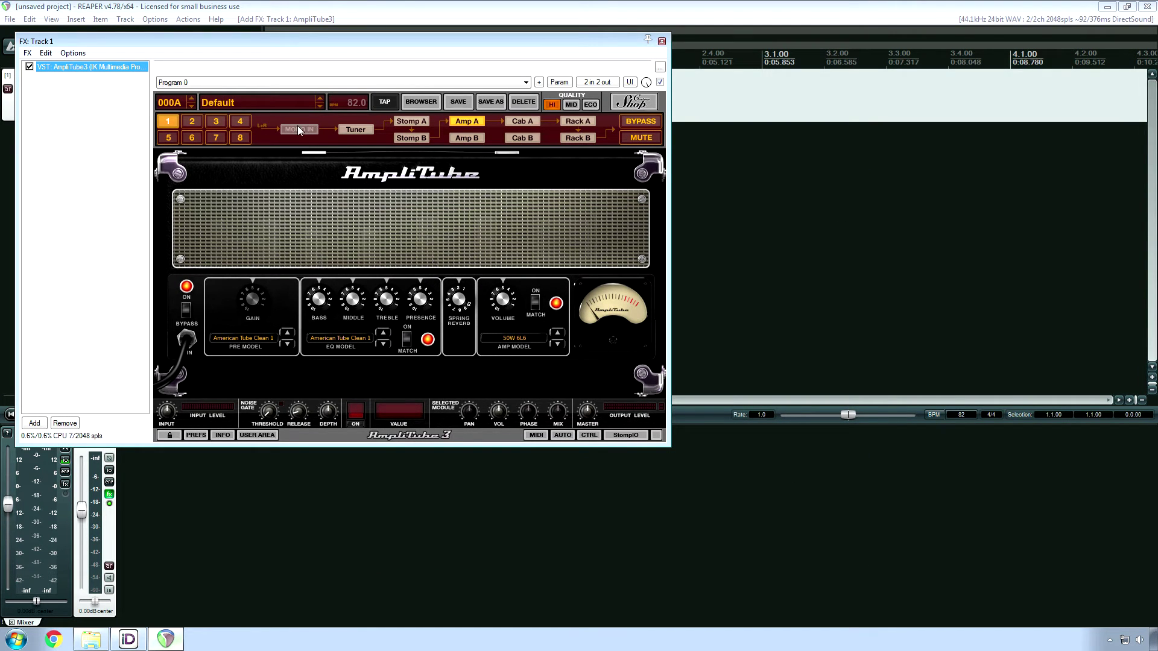
# Step: Move track 1's FX chain window aside
pyautogui.moveTo(244, 40); pyautogui.dragTo(423, 145)
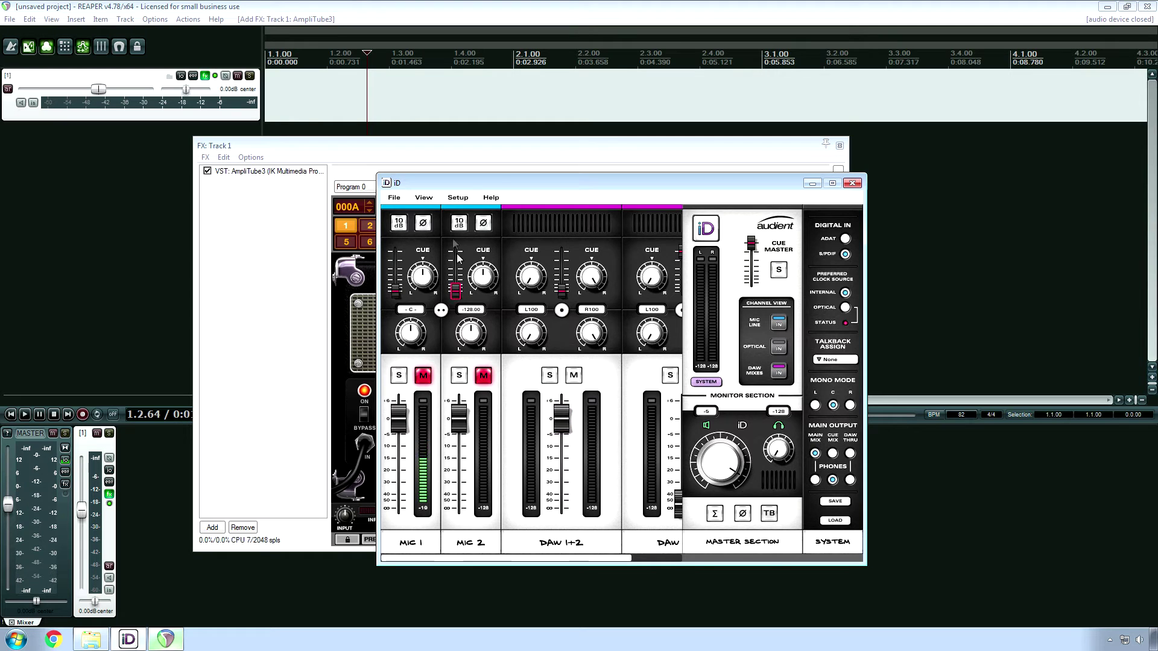
pyautogui.click(458, 197)
pyautogui.moveTo(488, 234)
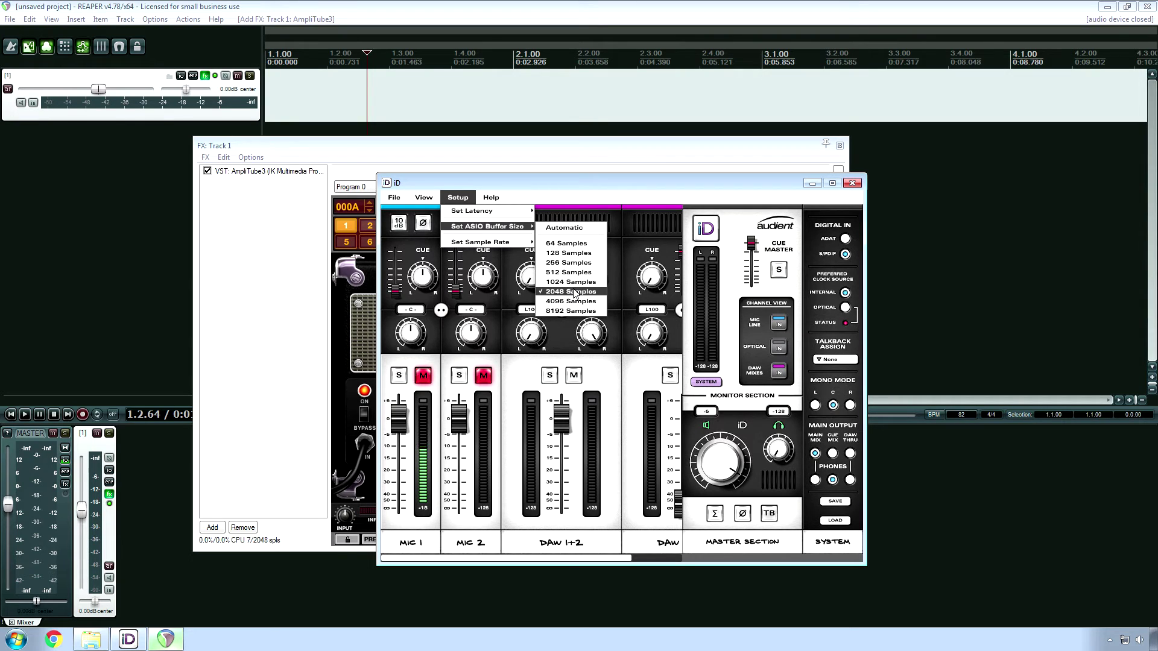
pyautogui.click(457, 199)
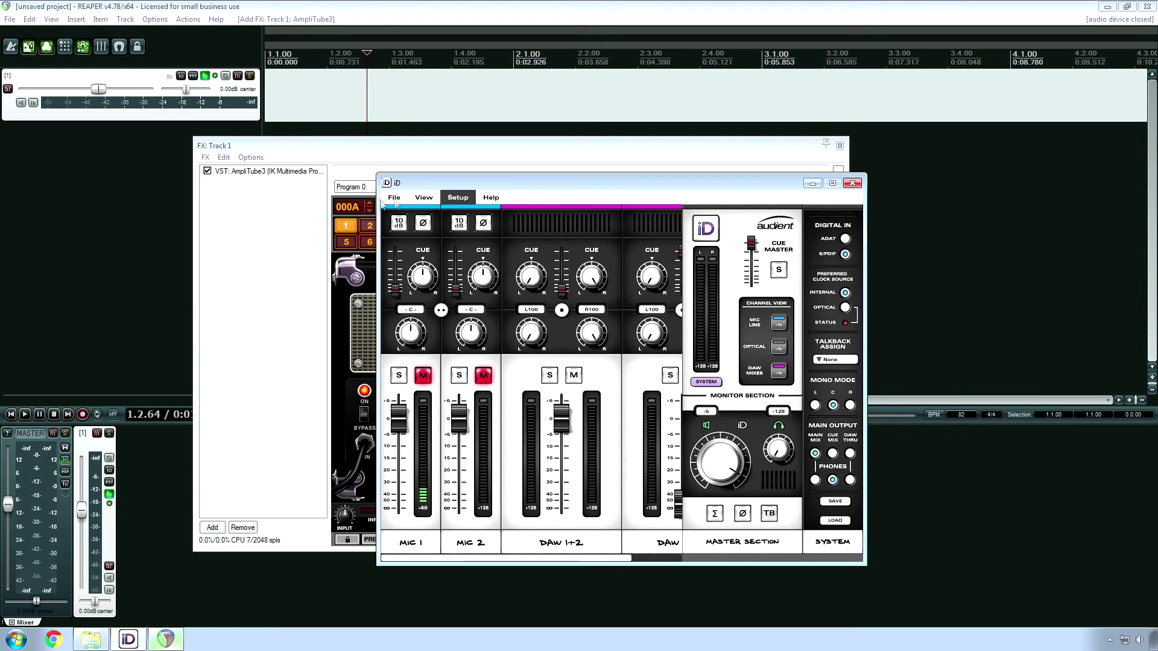
pyautogui.moveTo(309, 151); pyautogui.dragTo(432, 221)
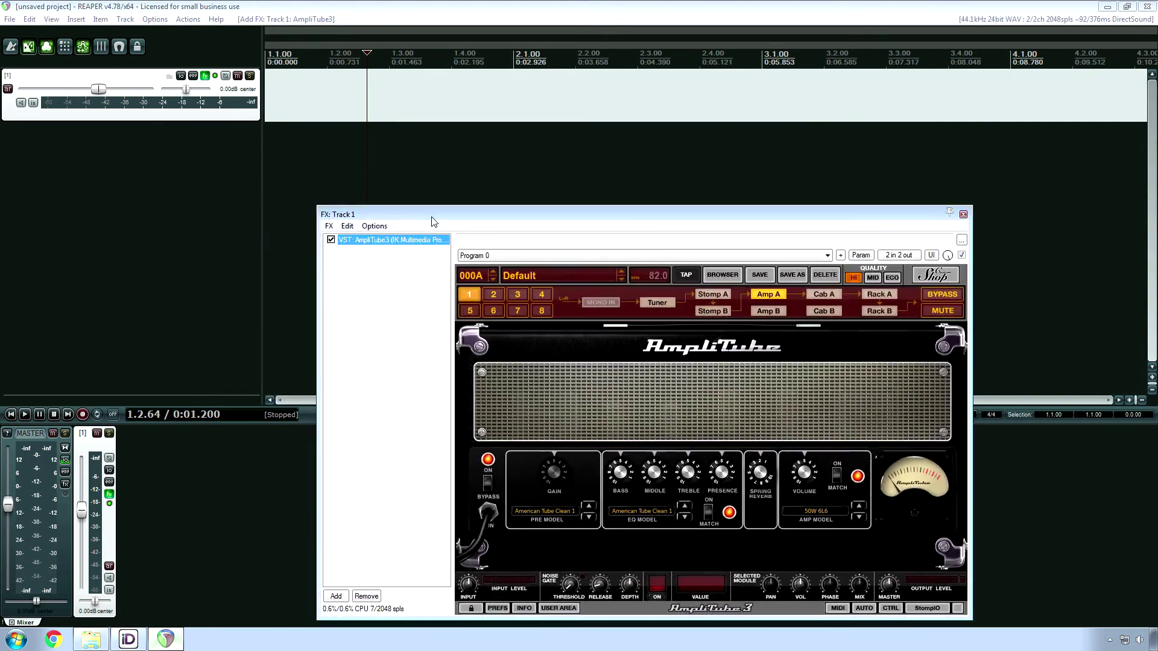
# Step: Clear the REAPER track selection, bring the iD mixer forward, and toggle MIC 1's mute off and back on
pyautogui.click(304, 131)
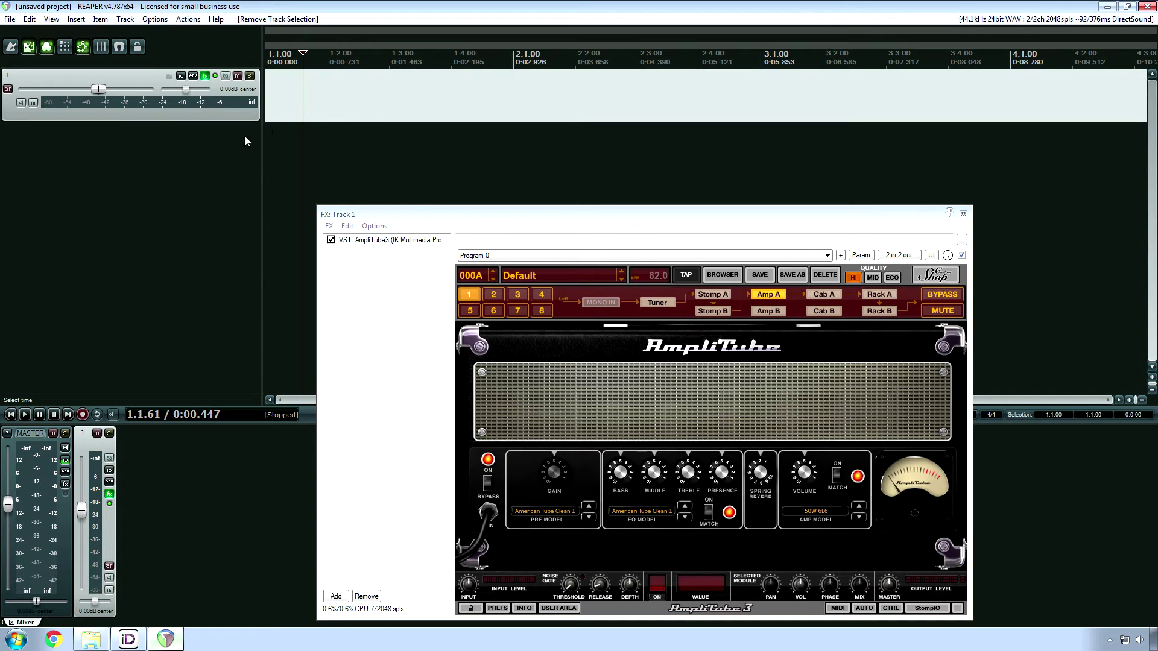
pyautogui.click(128, 639)
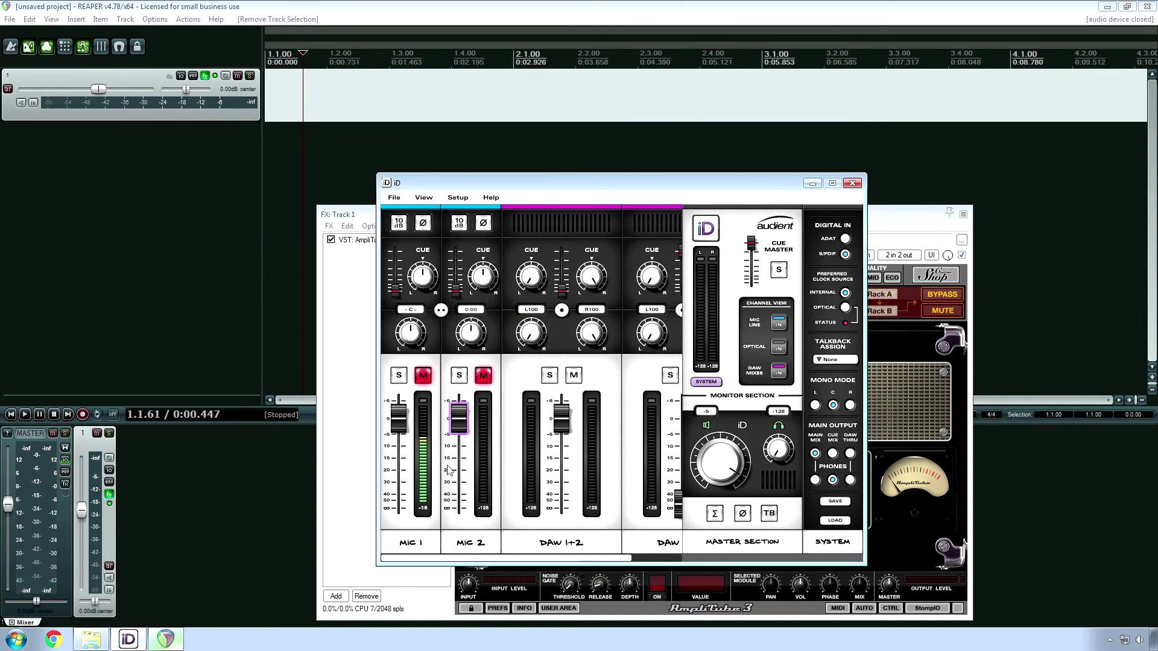
pyautogui.click(422, 382)
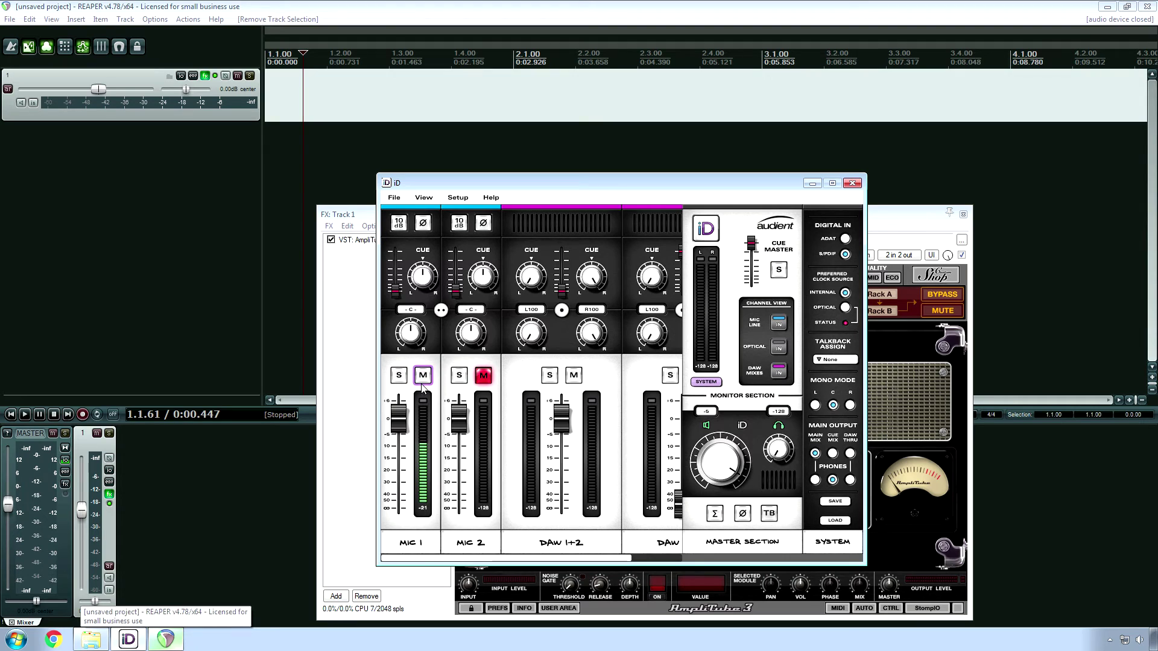
pyautogui.click(423, 377)
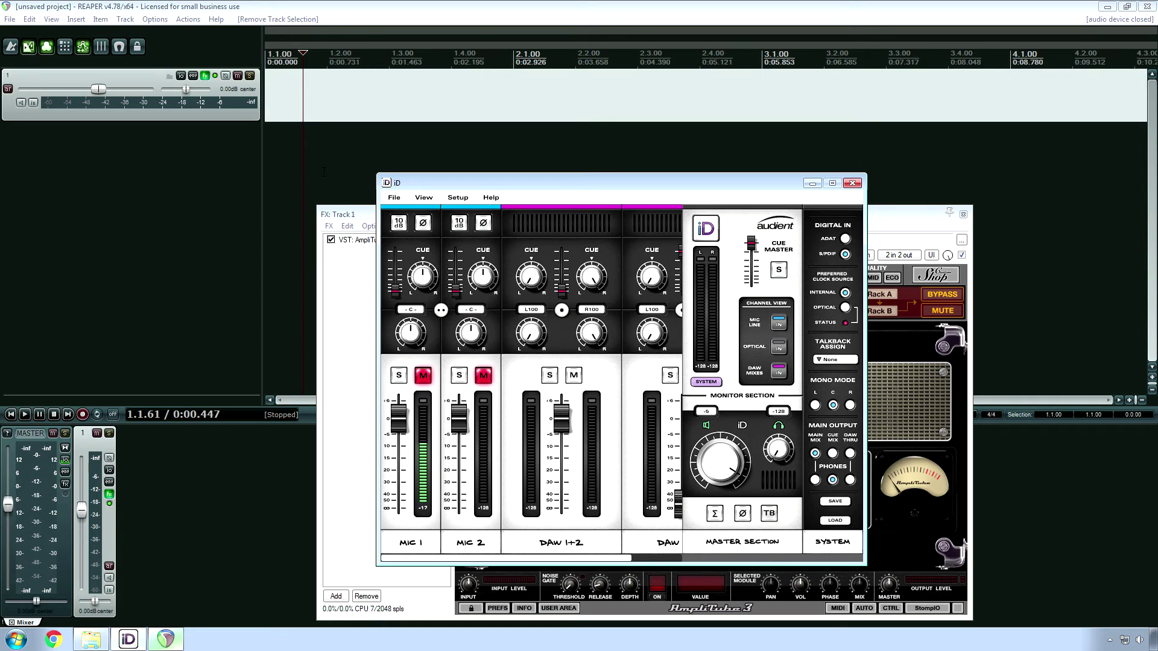
pyautogui.moveTo(458, 422)
pyautogui.click(425, 378)
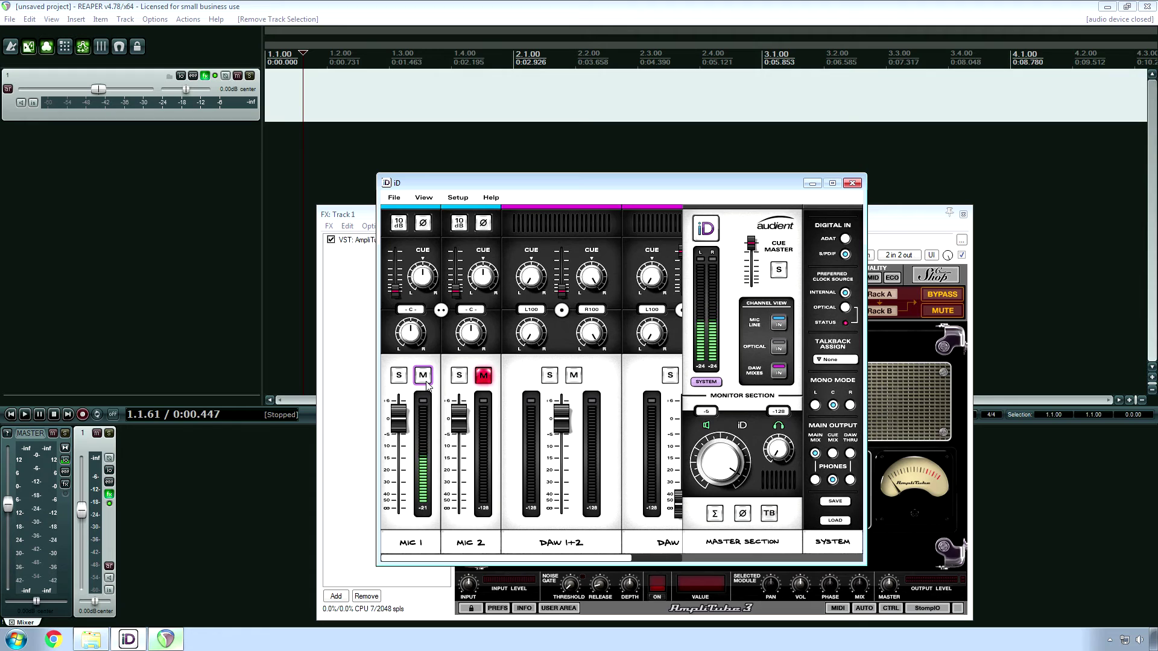
pyautogui.click(423, 377)
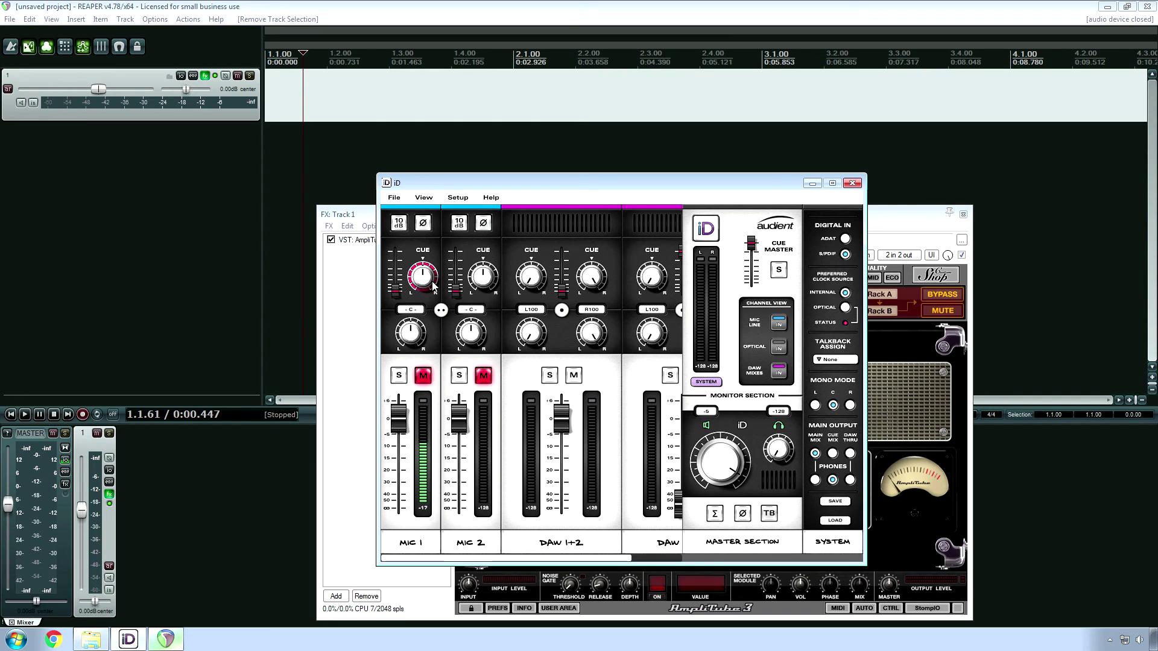
# Step: Keep the iD mixer's MIC 2, DAW 1+2 and DAW 3+4 strips in view beside the guitar track
pyautogui.moveTo(454, 286)
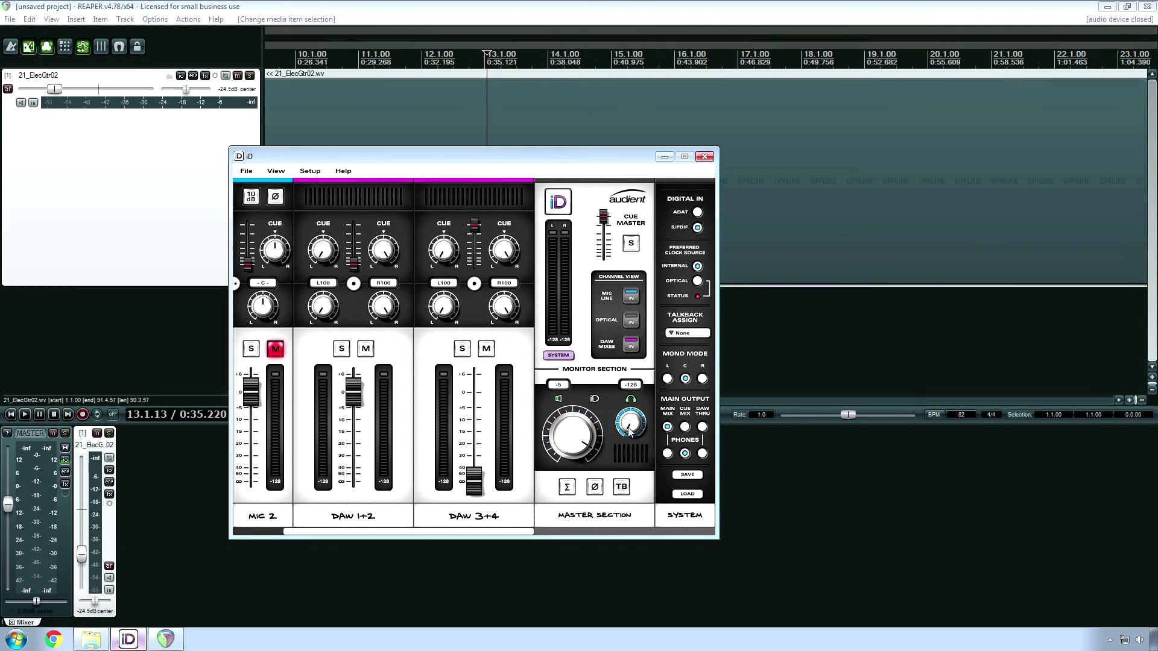
# Step: Bring the monitor knob down to -16 and the phones knob up from -128 to -28
pyautogui.scroll(-3, 572, 440)
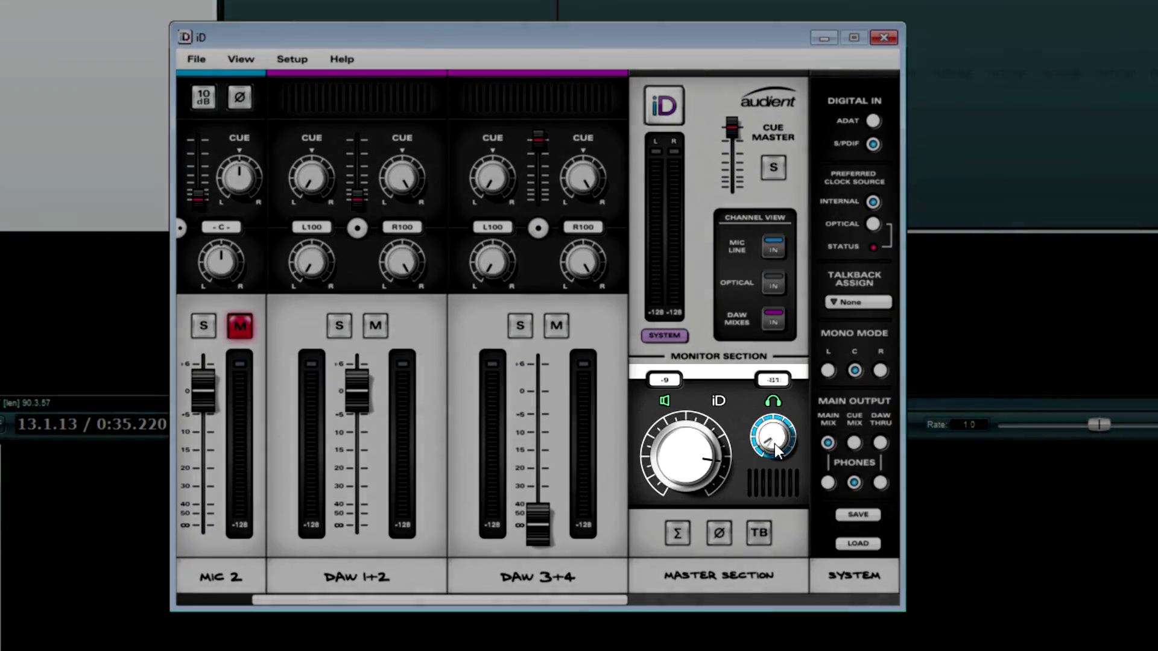
pyautogui.scroll(5, 774, 443)
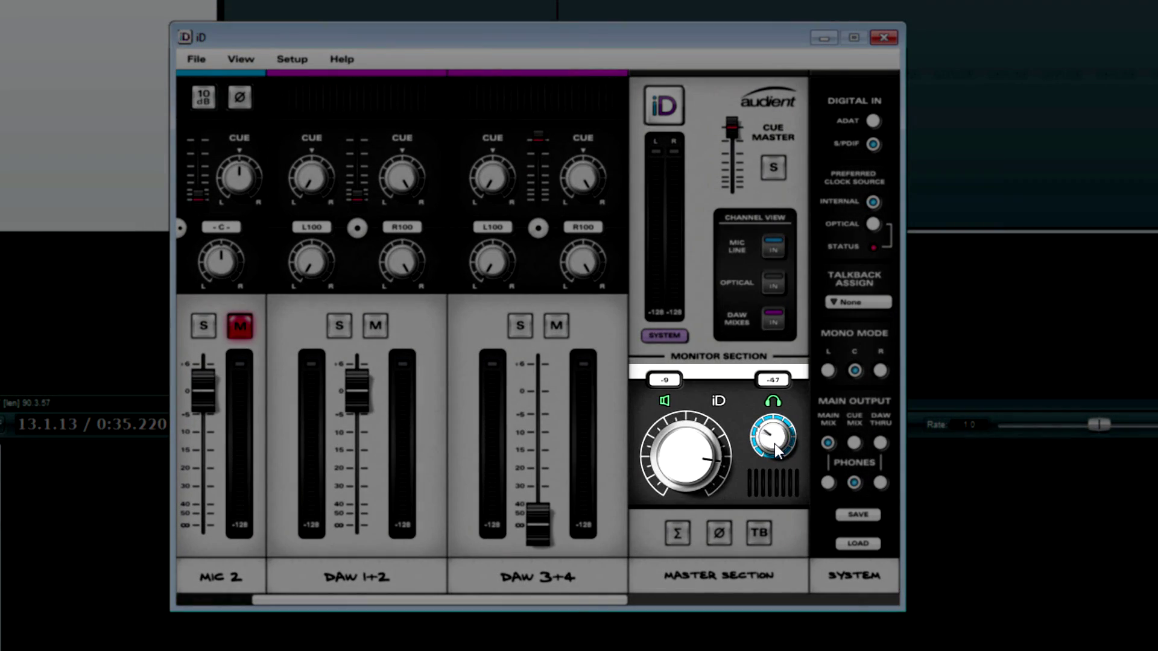
pyautogui.scroll(-4, 774, 444)
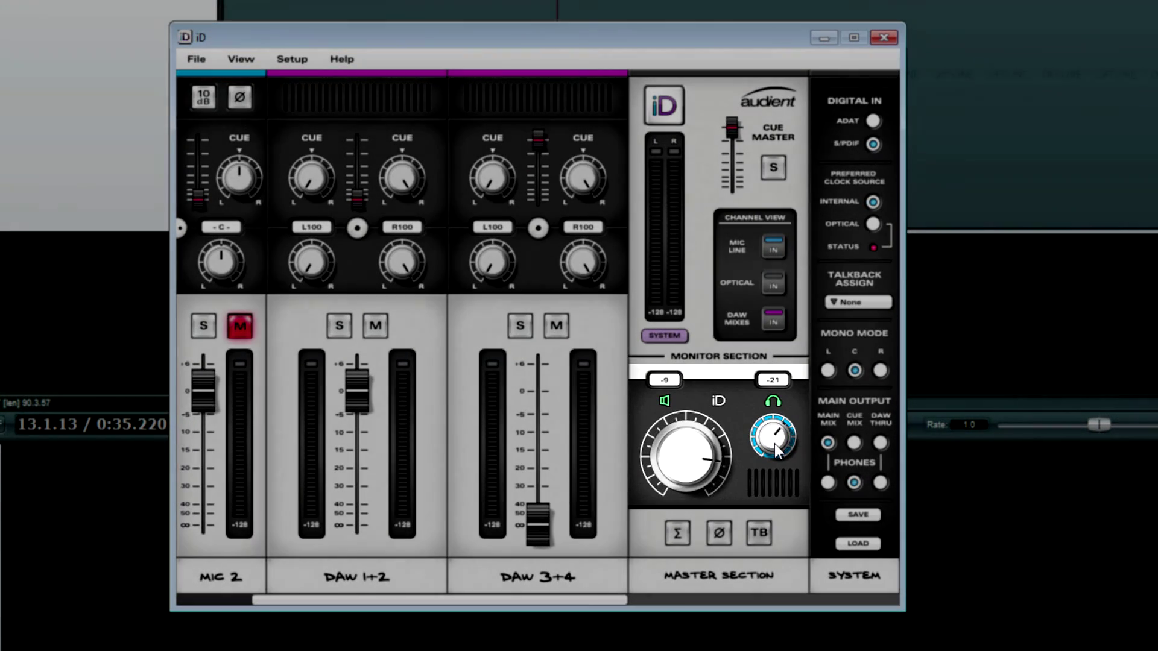
pyautogui.scroll(-5, 776, 449)
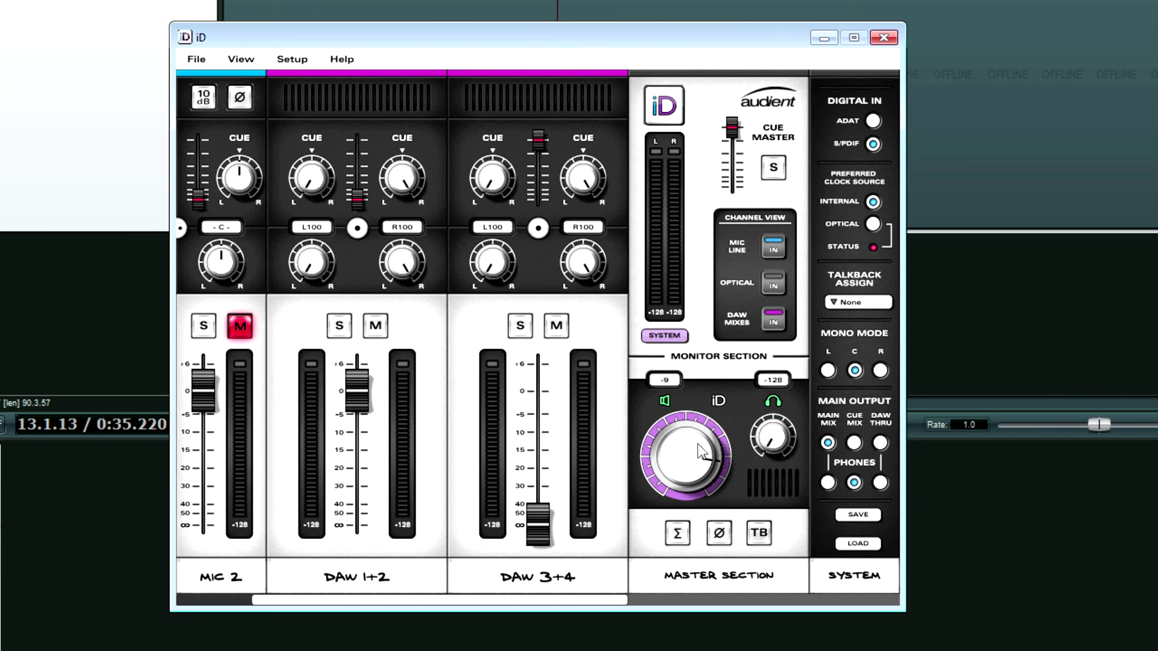
pyautogui.scroll(-4, 678, 455)
pyautogui.scroll(3, 686, 459)
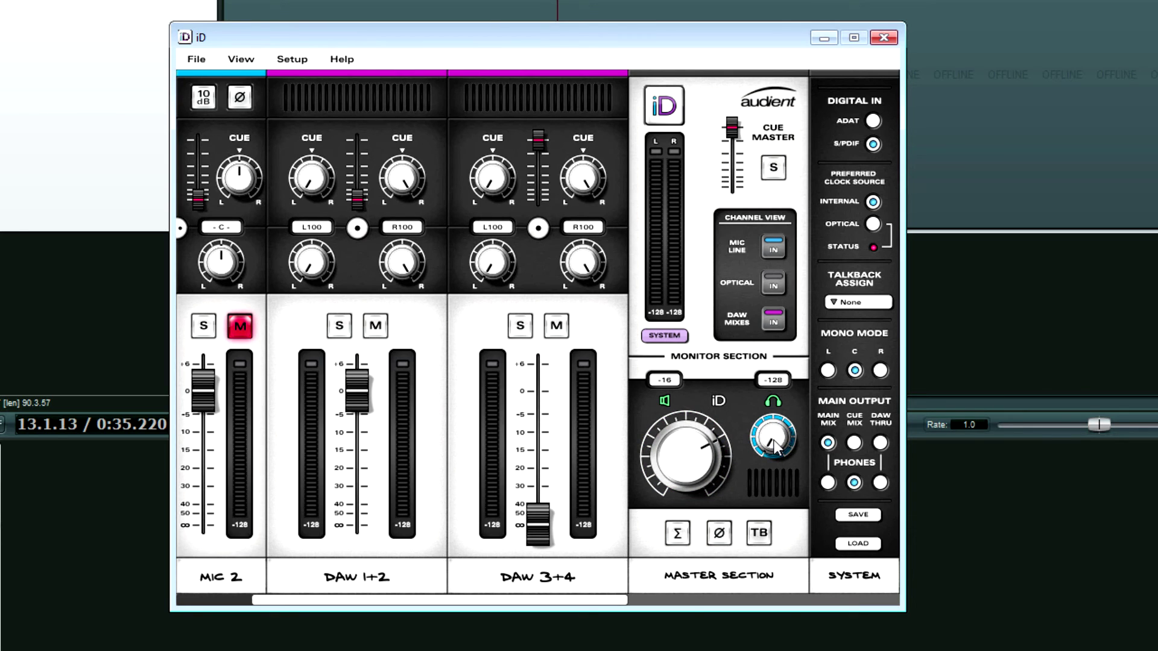
pyautogui.scroll(3, 775, 447)
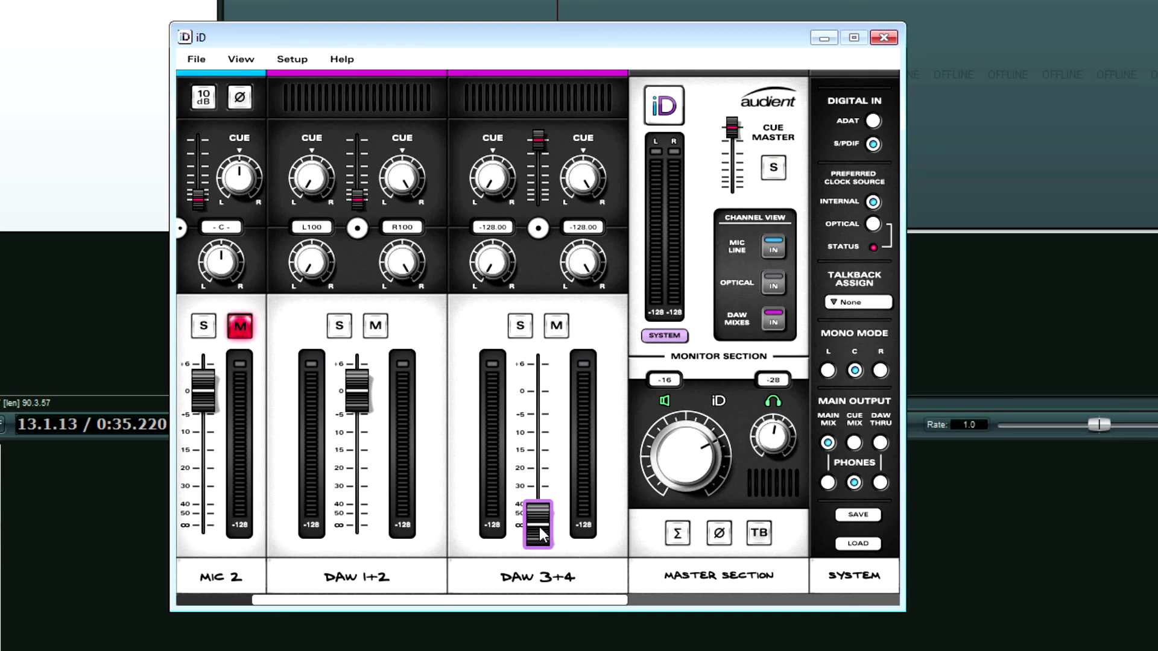
# Step: Raise the DAW 3+4 fader to about -5 dB and unmute MIC 1
pyautogui.moveTo(539, 534); pyautogui.dragTo(543, 497)
pyautogui.moveTo(470, 600); pyautogui.dragTo(395, 600)
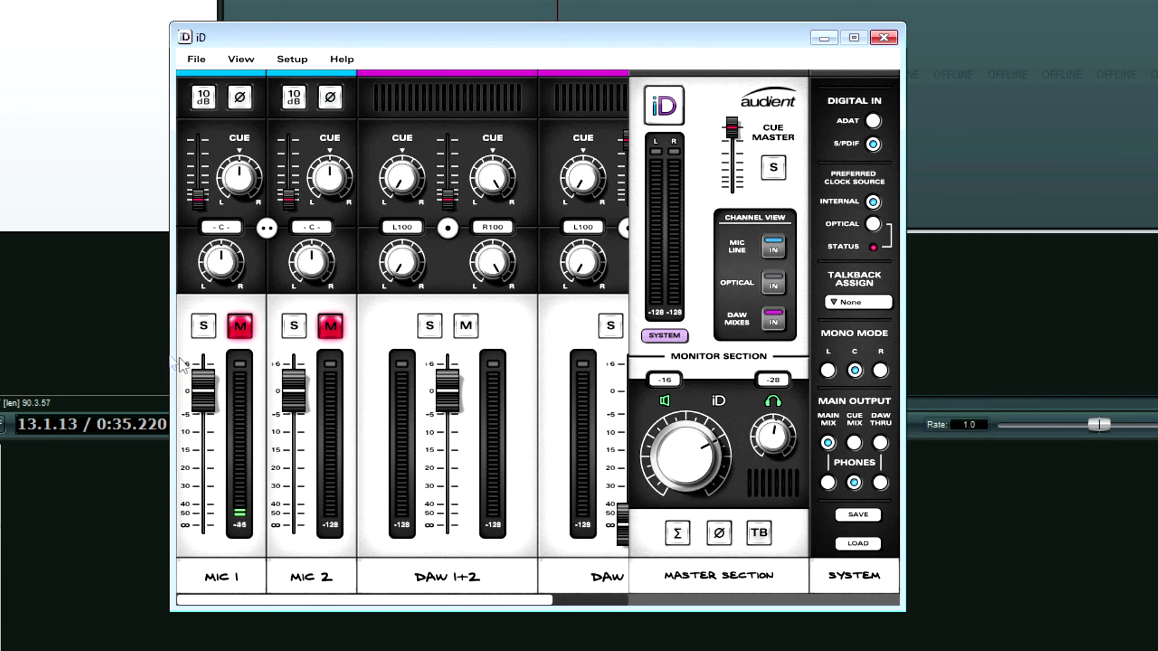
pyautogui.click(240, 330)
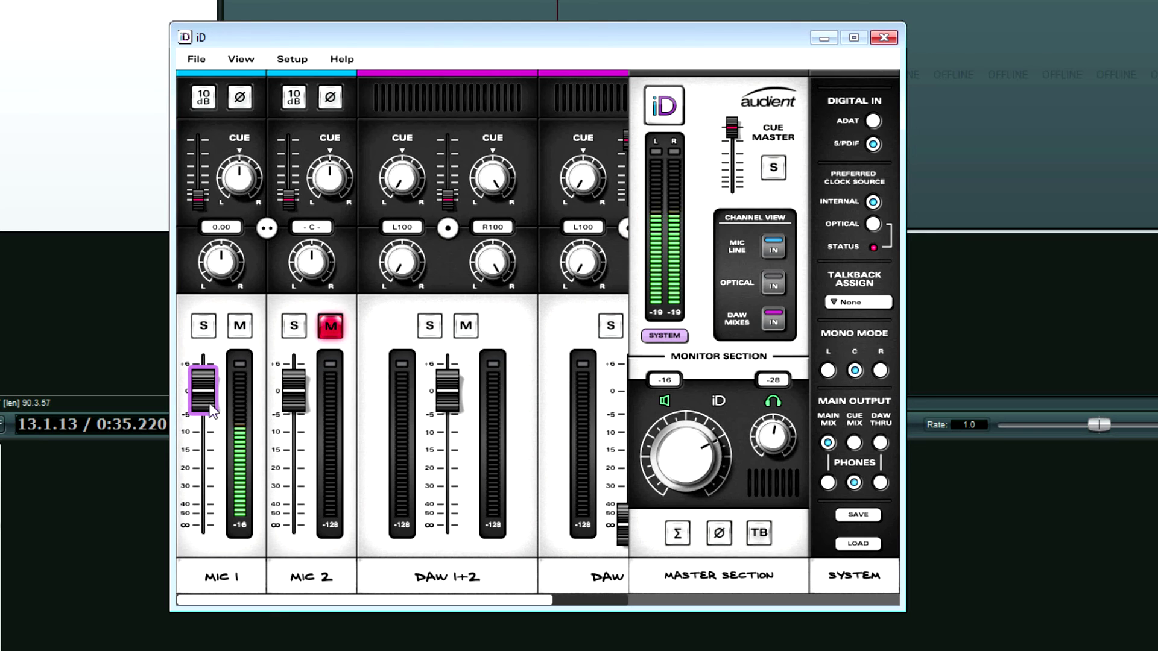
# Step: Turn the main monitor level up to 0 and pull MIC 1's fader fully down
pyautogui.moveTo(685, 457); pyautogui.dragTo(685, 422)
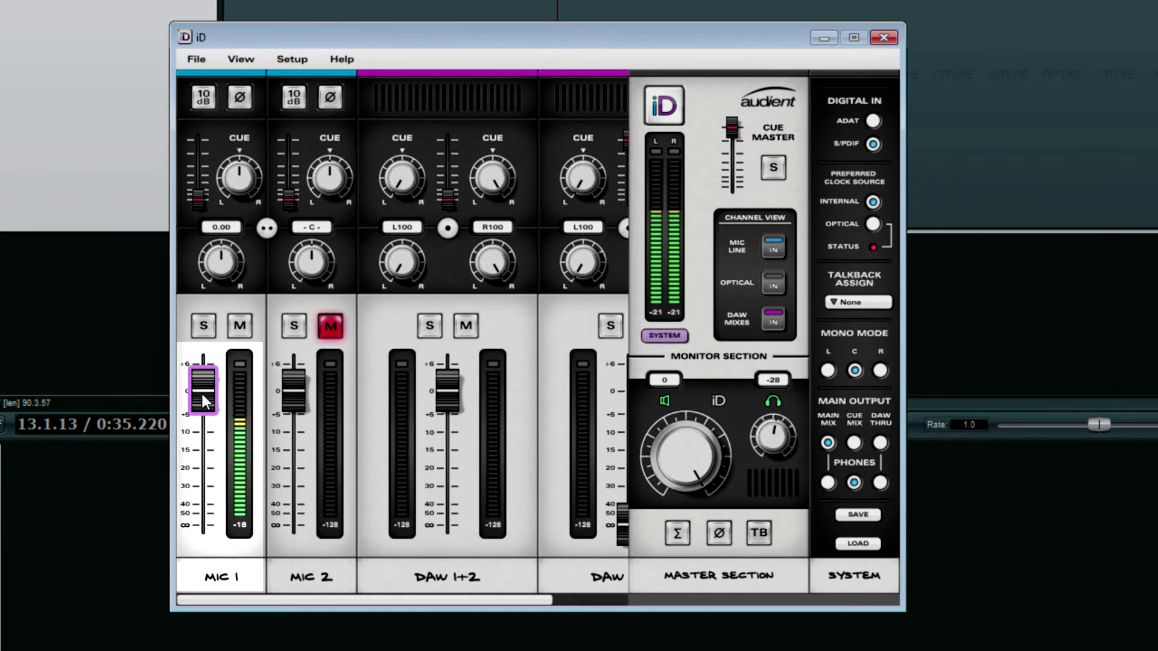
pyautogui.moveTo(201, 393); pyautogui.dragTo(185, 591)
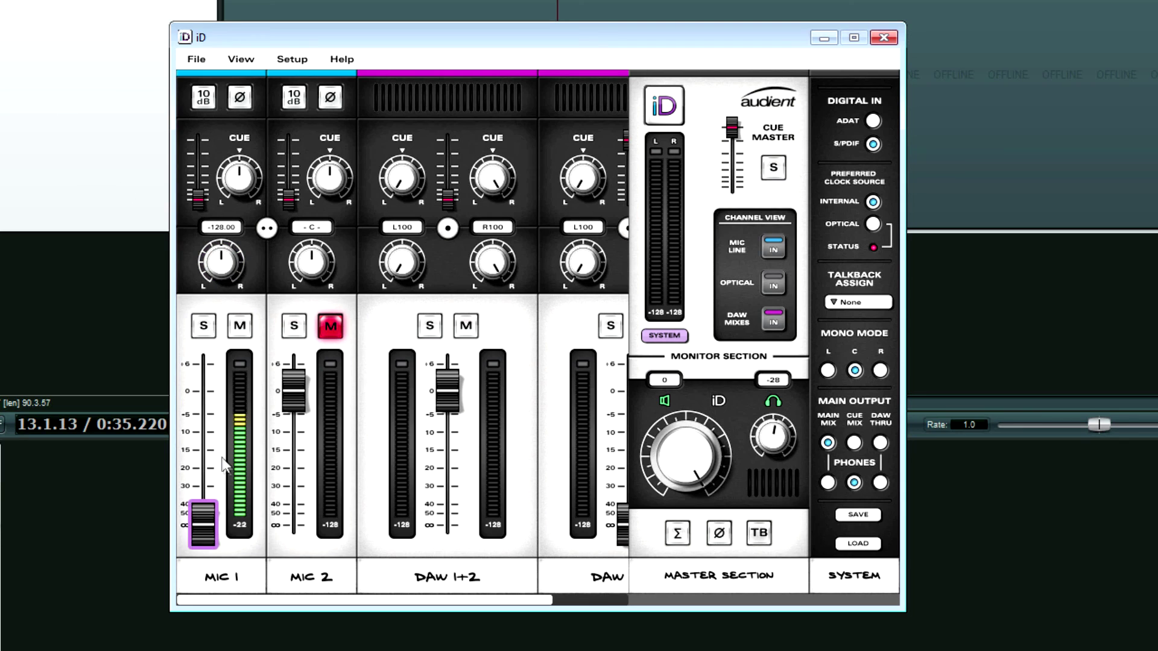
pyautogui.moveTo(218, 526)
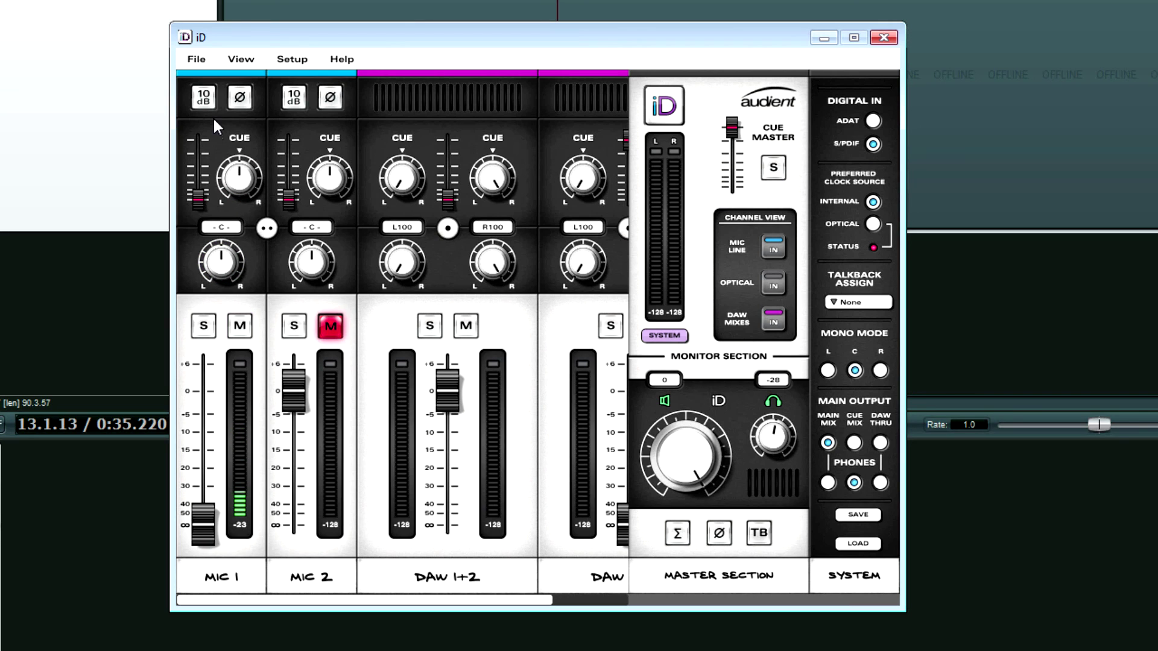
pyautogui.moveTo(203, 204)
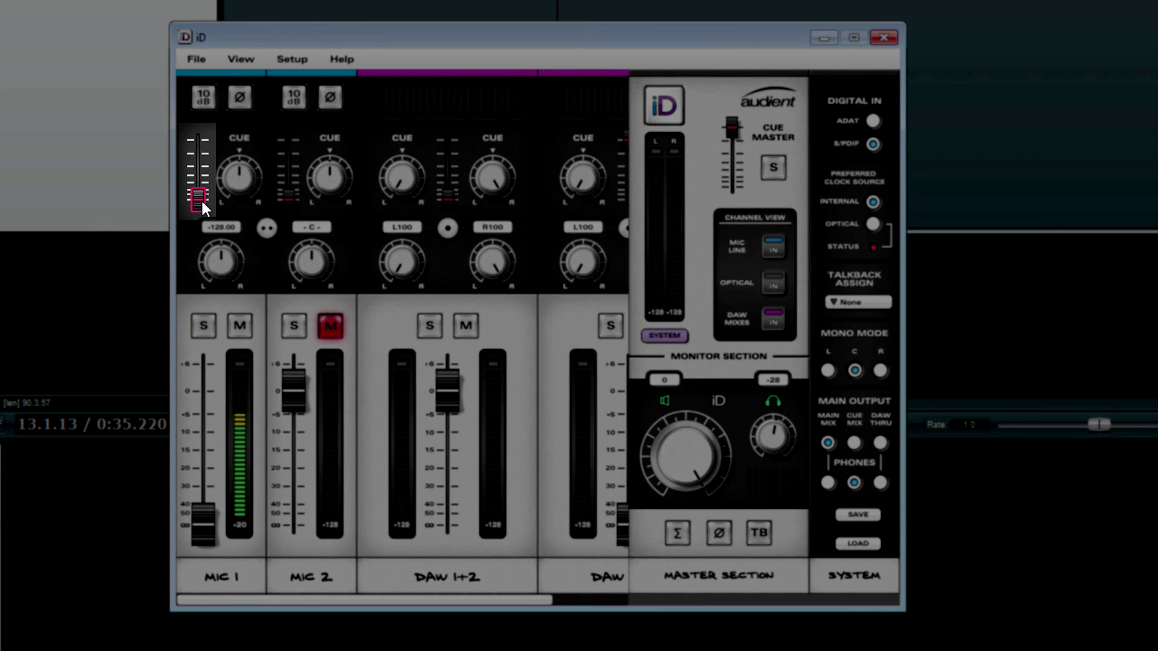
# Step: Push MIC 1's small cue fader from the bottom all the way up to full
pyautogui.moveTo(199, 204); pyautogui.dragTo(198, 153)
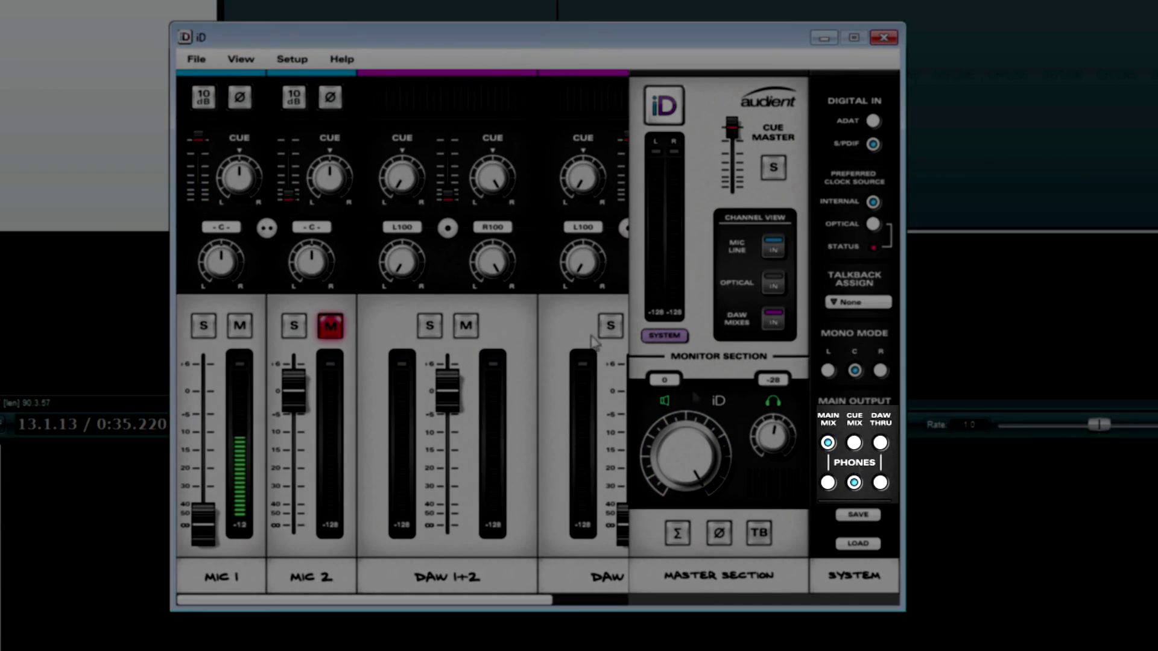
pyautogui.moveTo(192, 153)
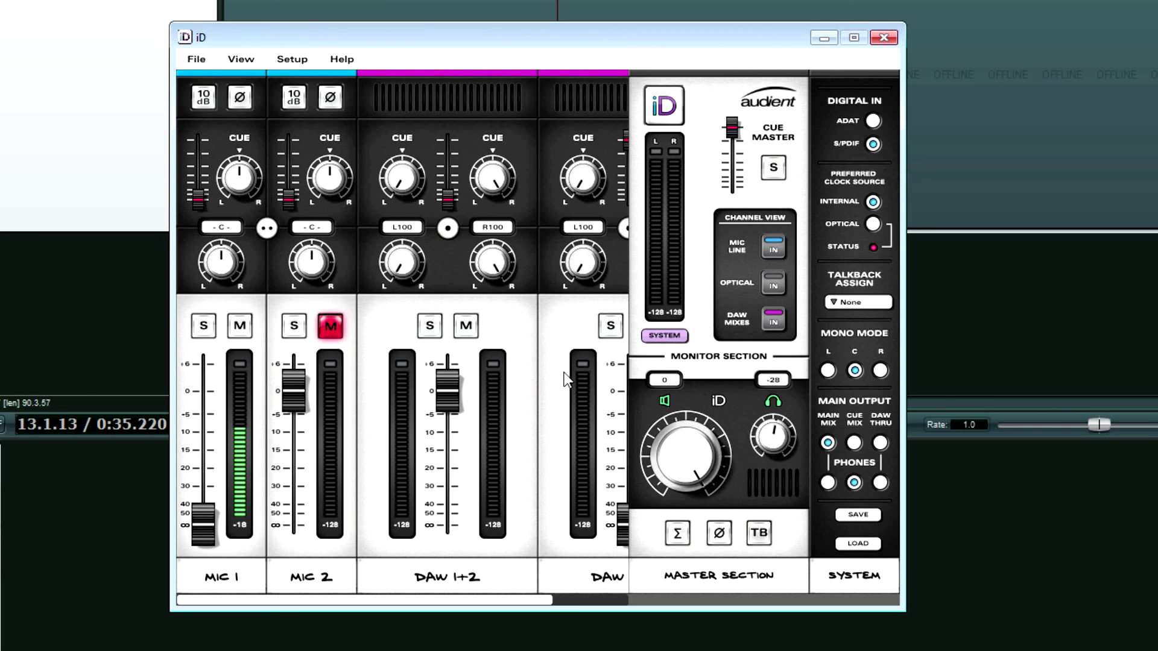
pyautogui.click(203, 527)
# Step: Lower the main monitor to -9, reset MIC 1's fader to 0.00, and mute MIC 1
pyautogui.scroll(-8, 666, 474)
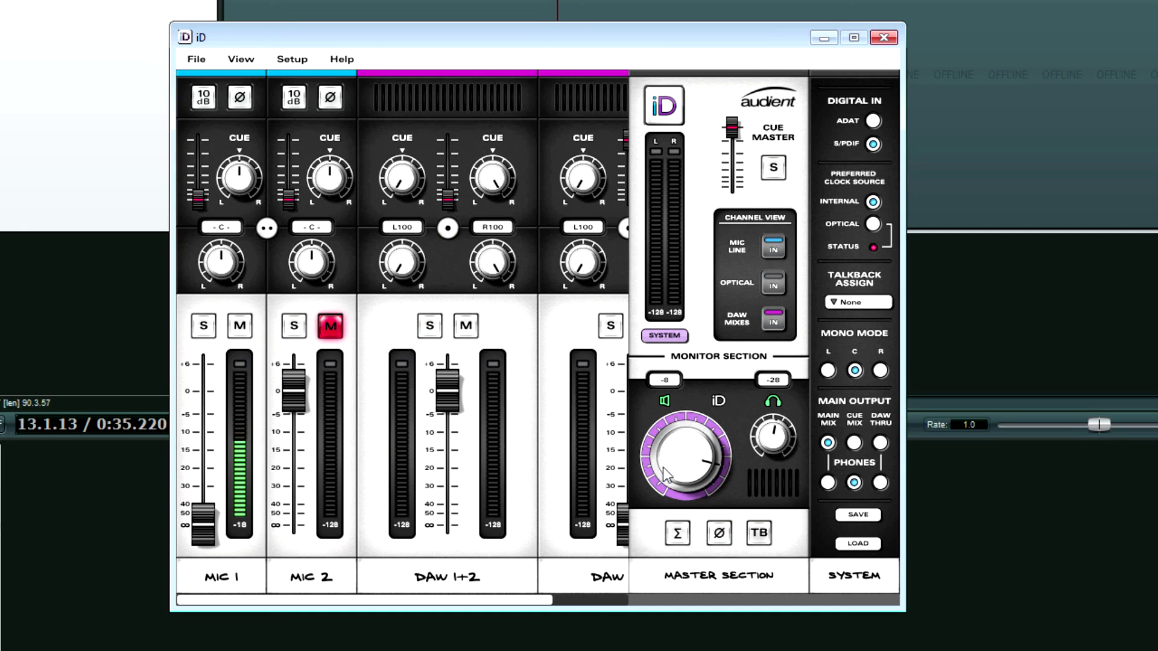
pyautogui.doubleClick(209, 525)
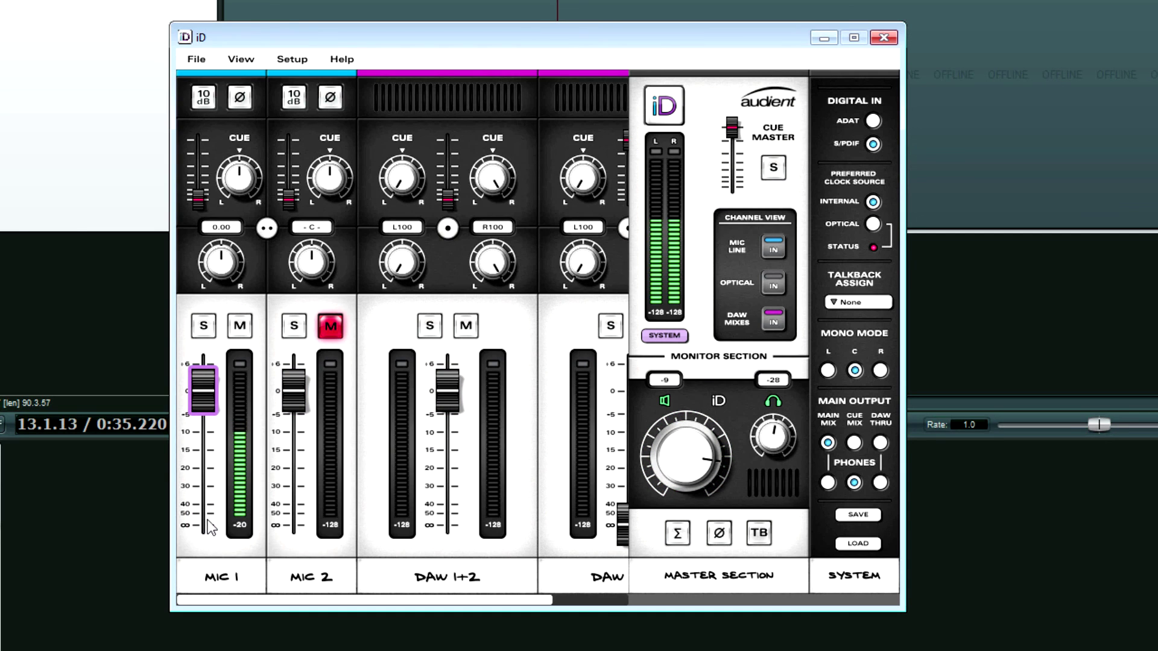
pyautogui.click(240, 326)
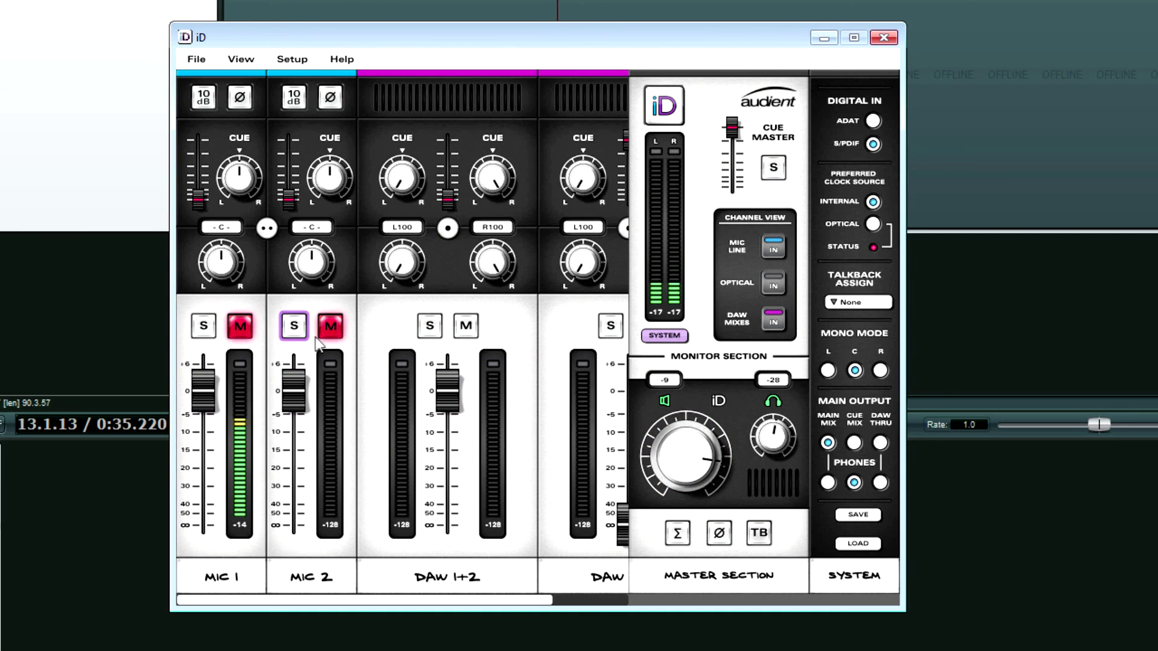